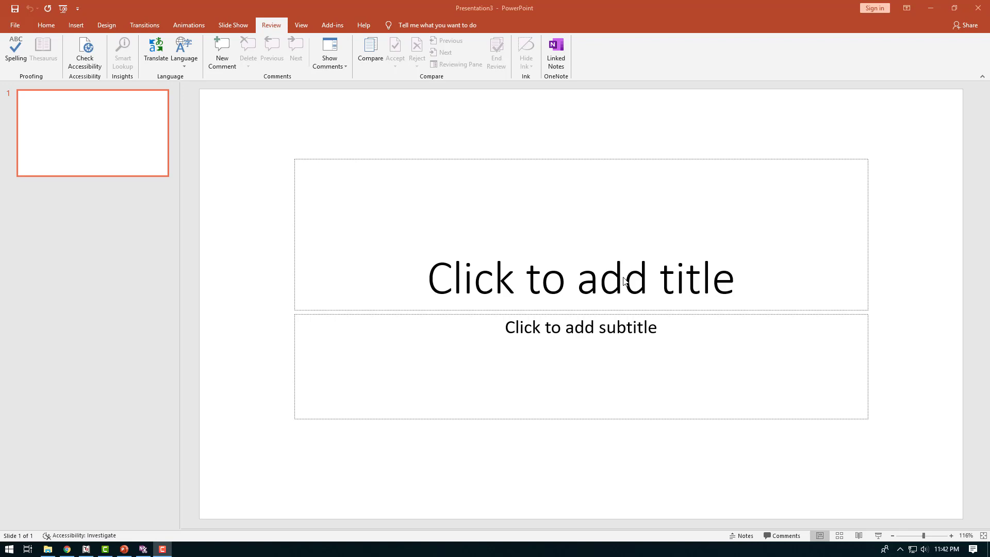
# Step: Put the cursor in the empty 'Click to add title' placeholder on slide 1
pyautogui.click(497, 249)
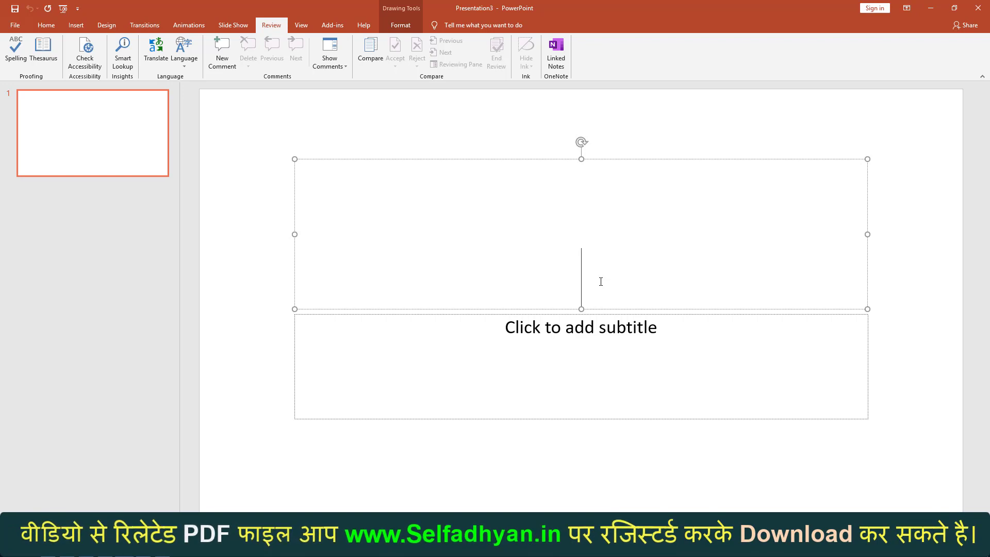
# Step: Title the first slide 'Mangu' and move into the empty subtitle placeholder
pyautogui.write('Ma')
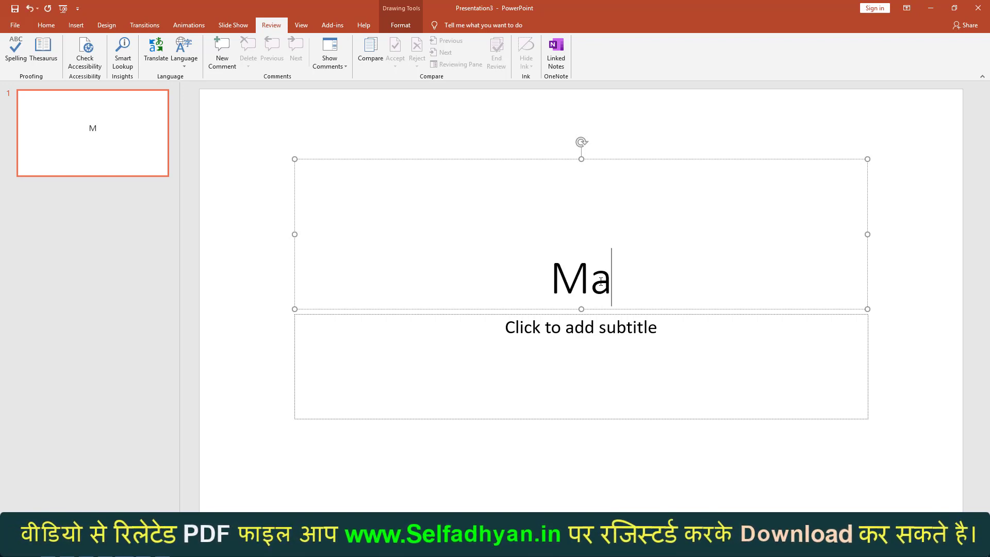
pyautogui.write('ng')
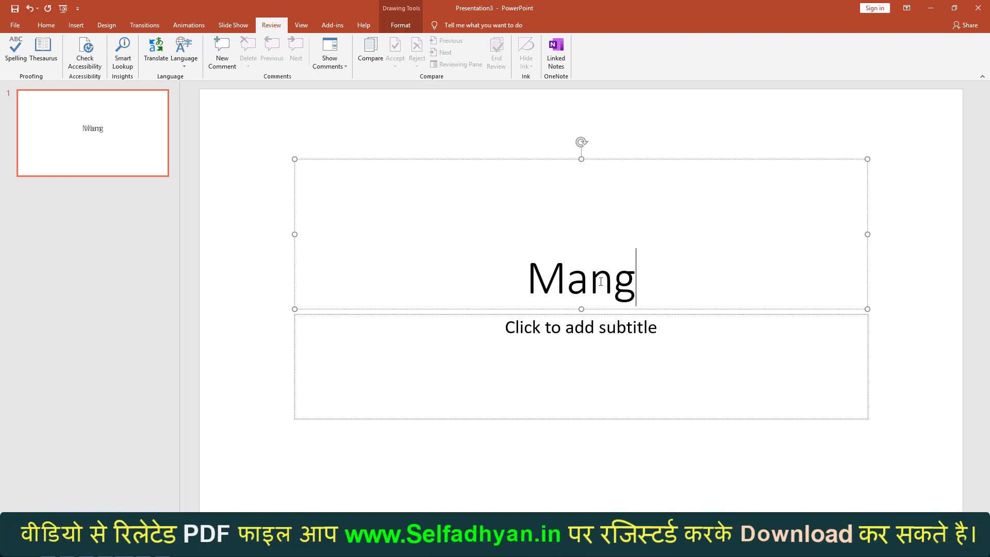
pyautogui.write('u')
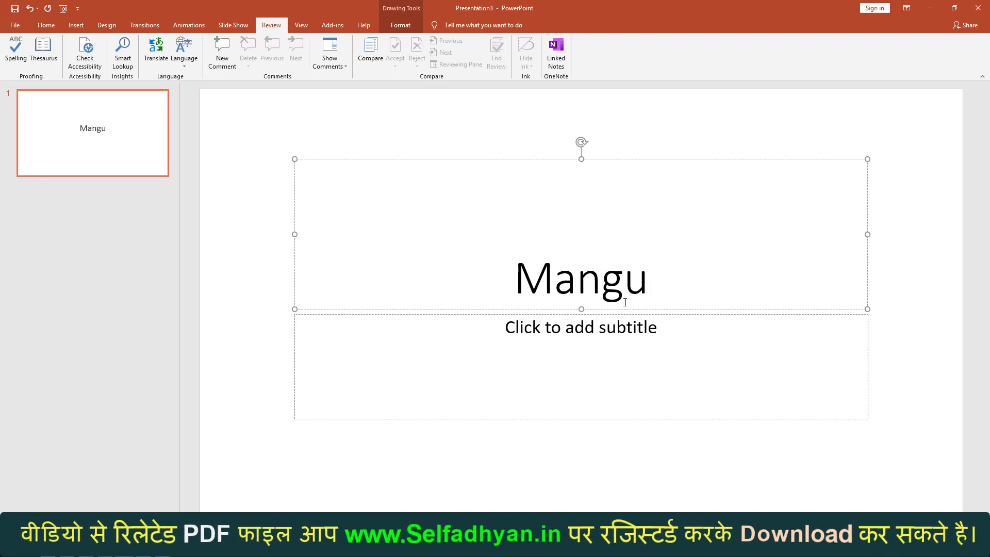
pyautogui.click(645, 343)
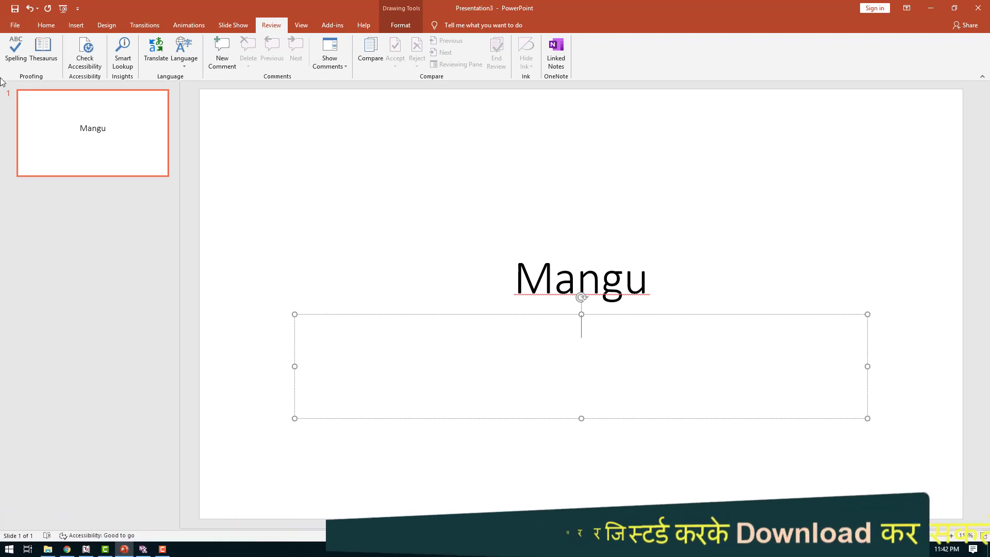
# Step: Run Spelling and Change All so every 'Mangu' becomes 'Mango'
pyautogui.click(16, 52)
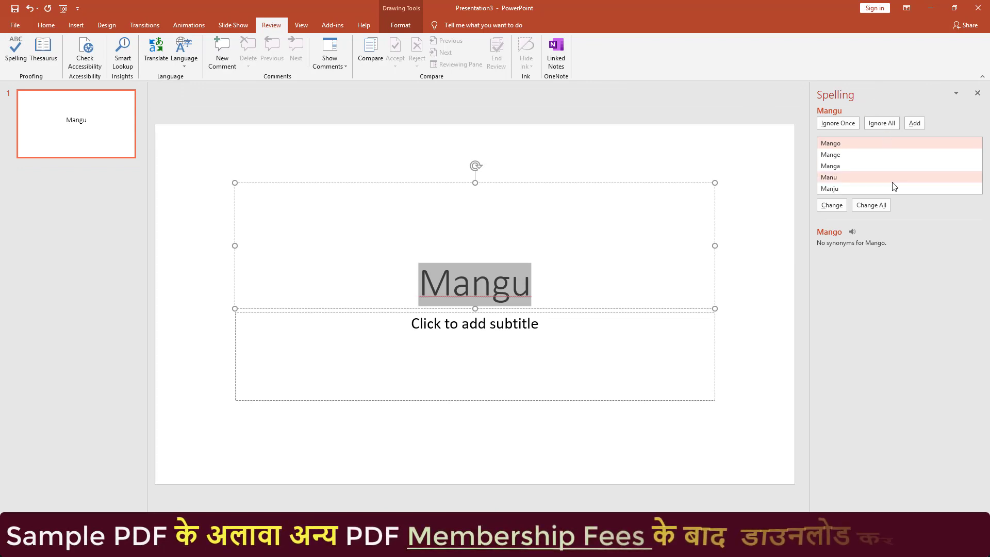
pyautogui.click(847, 155)
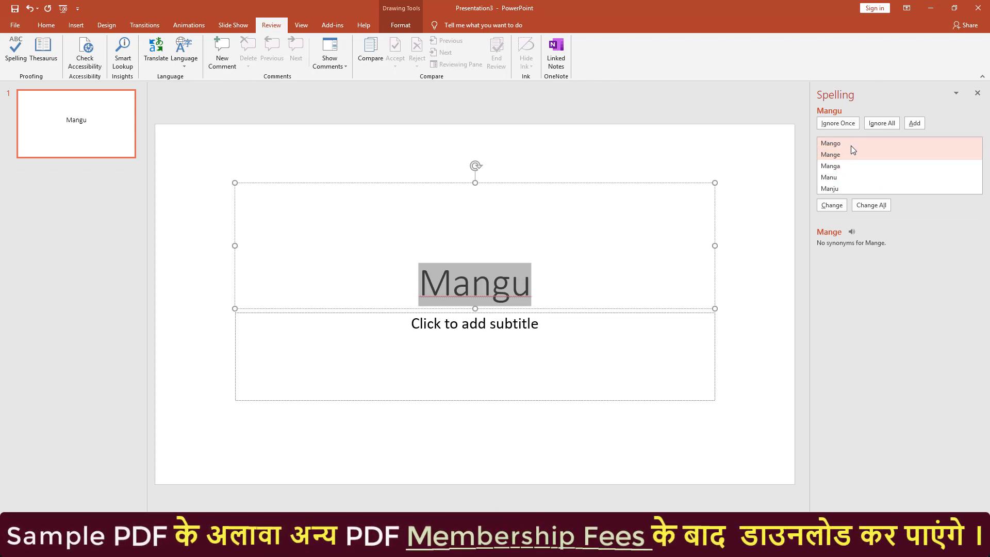
pyautogui.click(852, 143)
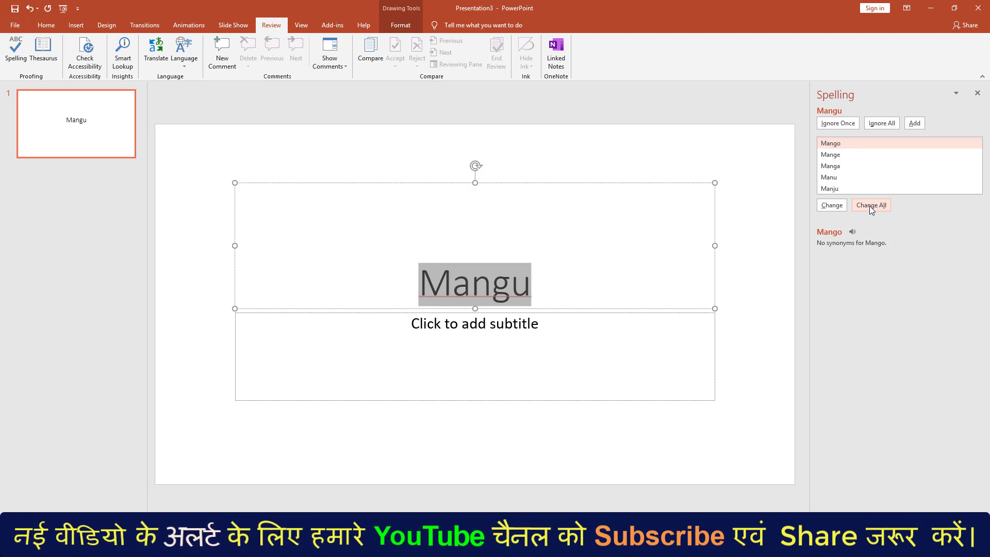
pyautogui.click(835, 204)
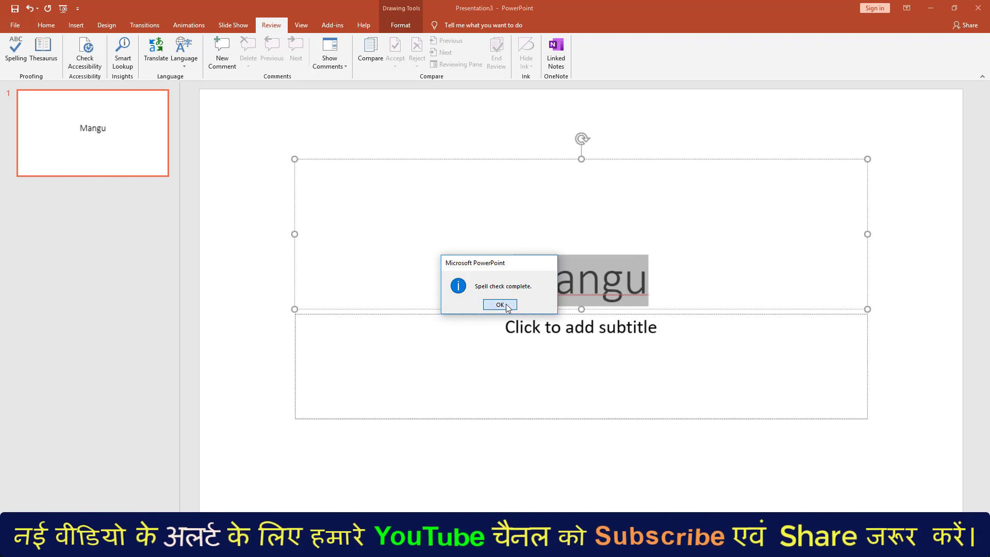
pyautogui.click(500, 304)
pyautogui.click(553, 337)
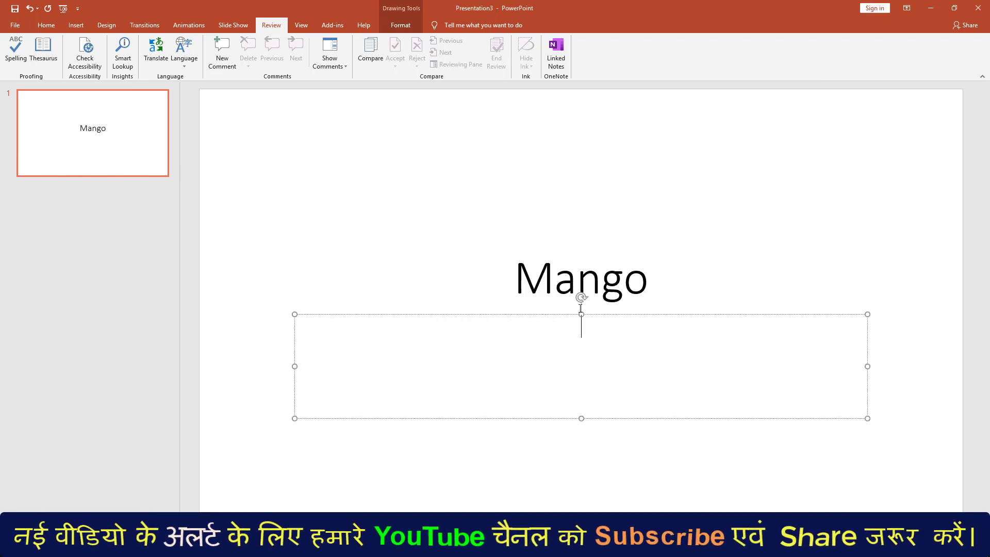
pyautogui.click(588, 285)
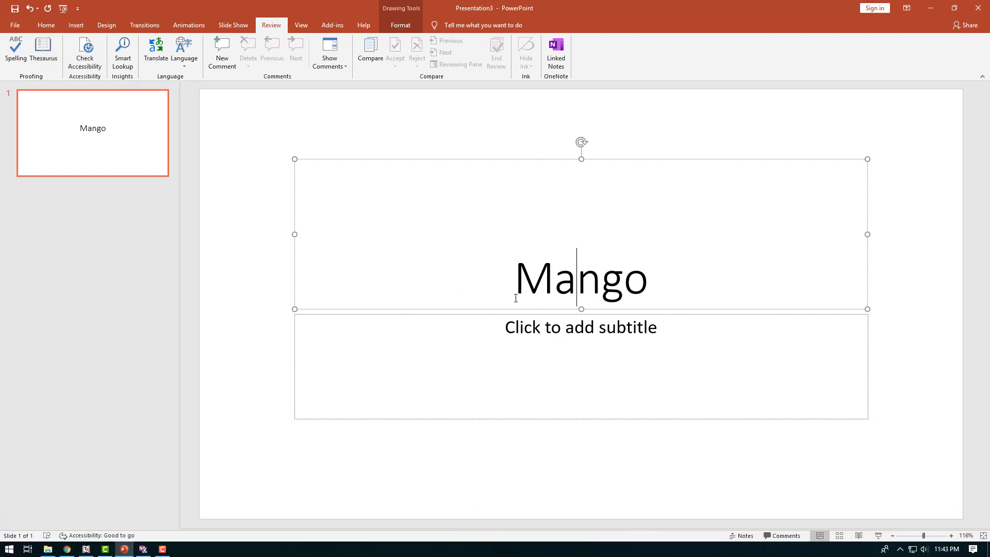
# Step: Type 'Brave' in the subtitle and replace it with the Thesaurus synonym 'Courageous'
pyautogui.click(586, 334)
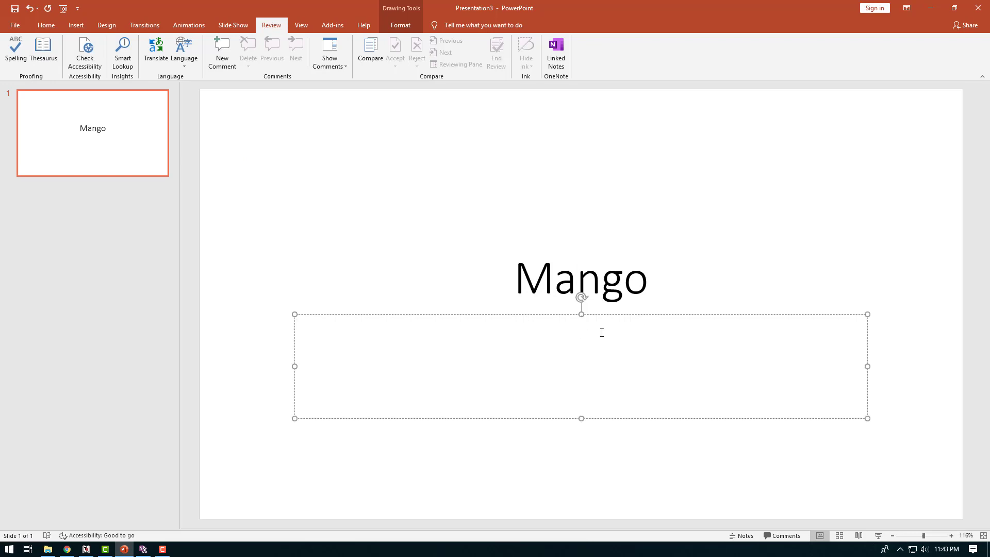
pyautogui.write('Bra')
pyautogui.write('ve')
pyautogui.moveTo(612, 332); pyautogui.dragTo(556, 329)
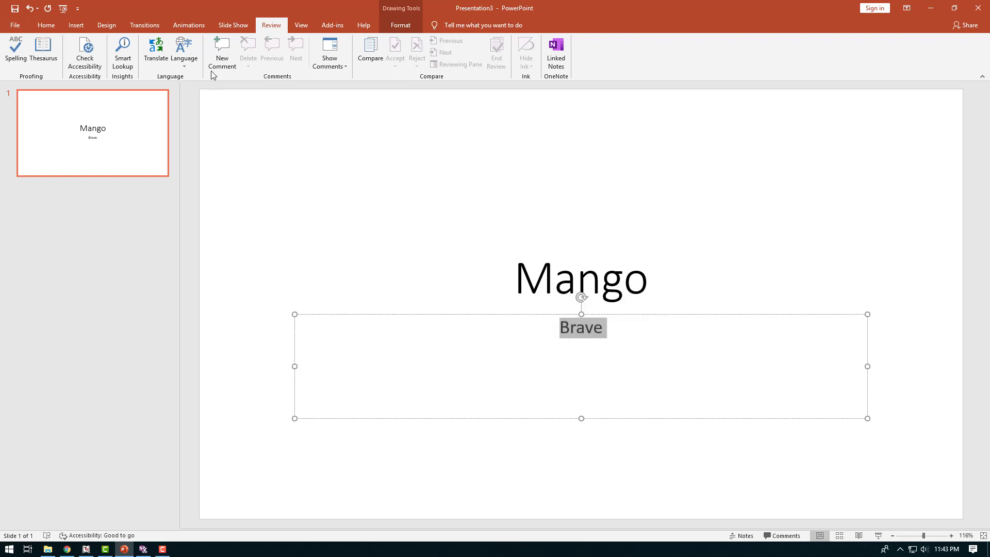
pyautogui.click(45, 55)
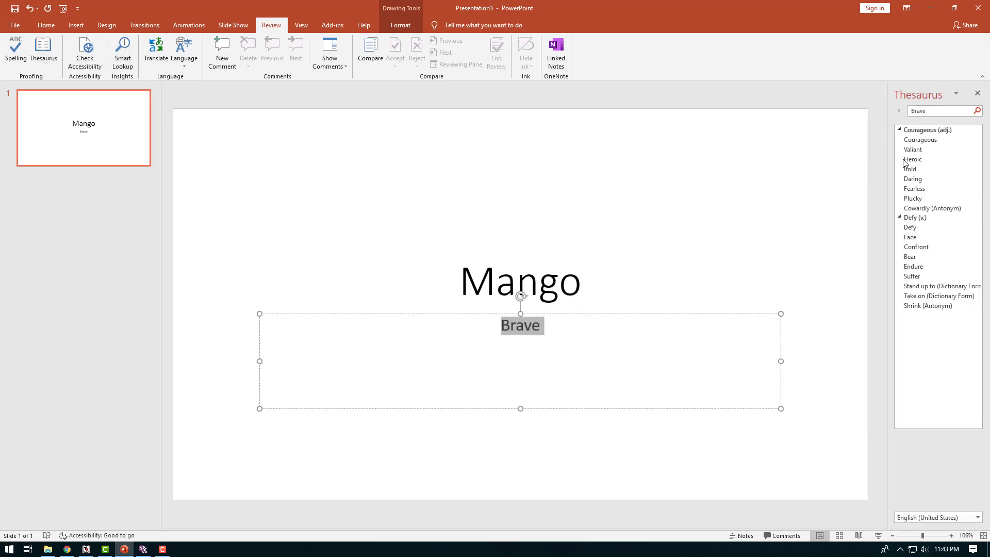
pyautogui.moveTo(887, 139); pyautogui.dragTo(796, 140)
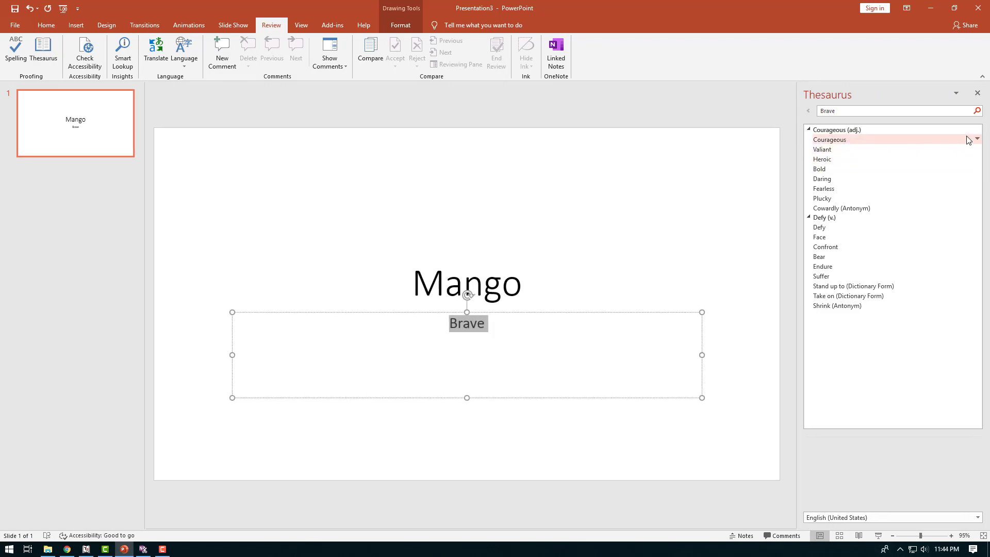
pyautogui.click(977, 139)
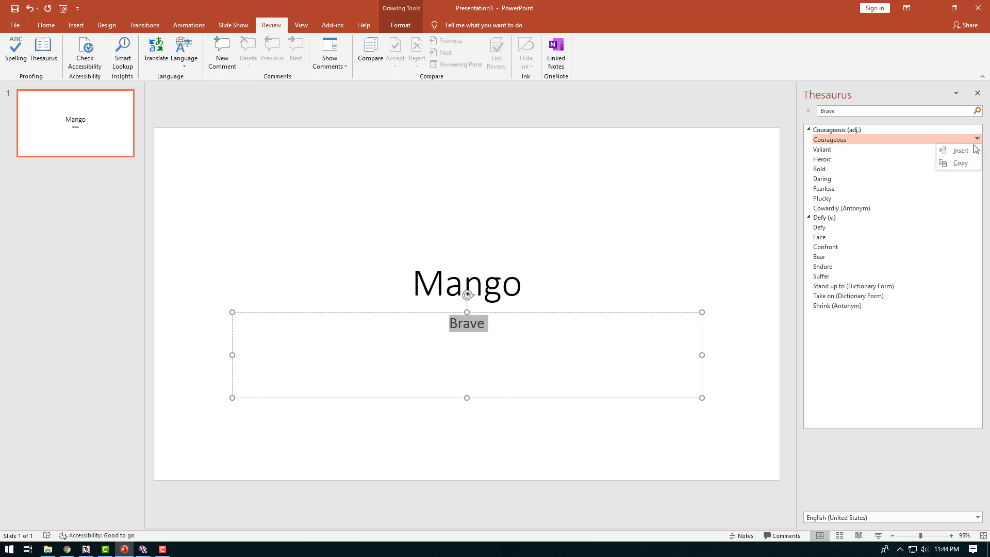
pyautogui.click(961, 150)
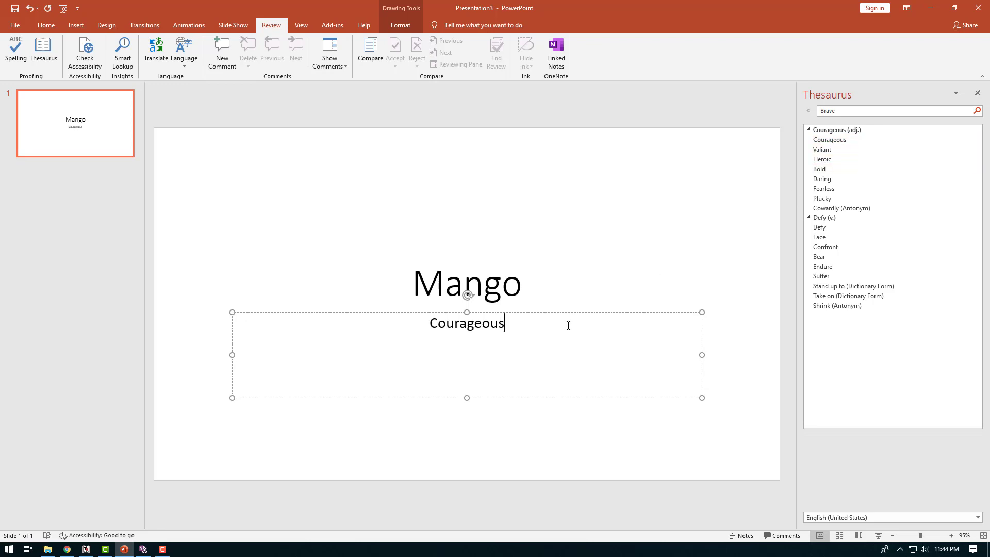
# Step: Enlarge 'Courageous' and 'Mango' by two font-size steps each with Ctrl+Shift+>
pyautogui.doubleClick(540, 331)
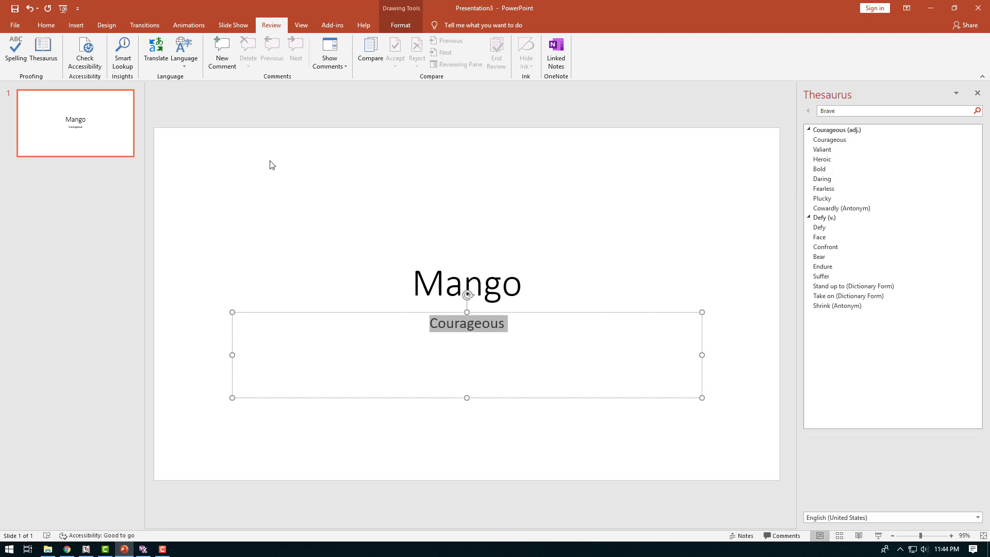
pyautogui.hotkey('ctrl', 'shift', '.')
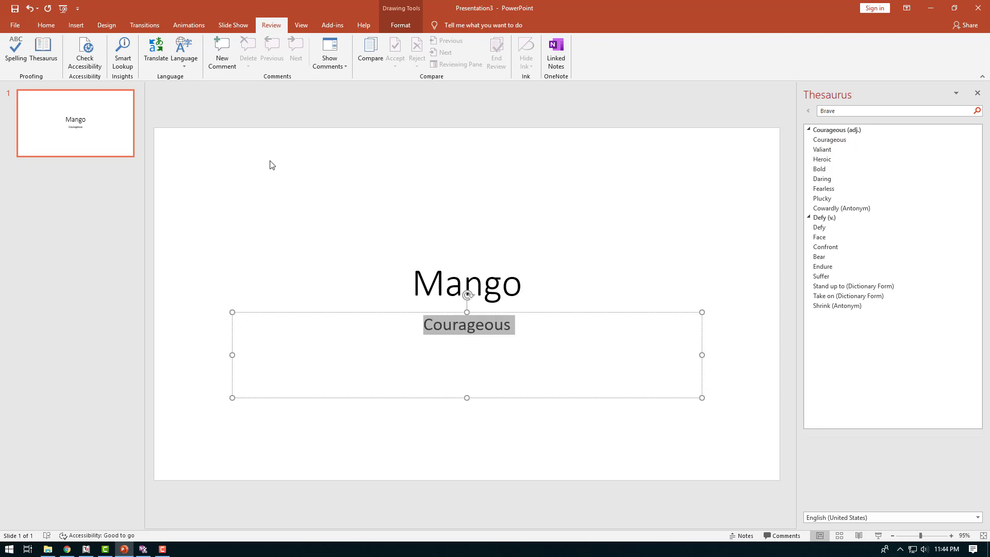
pyautogui.hotkey('ctrl', 'shift', '.')
pyautogui.hotkey('ctrl', 'shift', '.')
pyautogui.hotkey('ctrl', 'shift', '.')
pyautogui.hotkey('ctrl', 'shift', '.')
pyautogui.hotkey('ctrl', 'shift', '.')
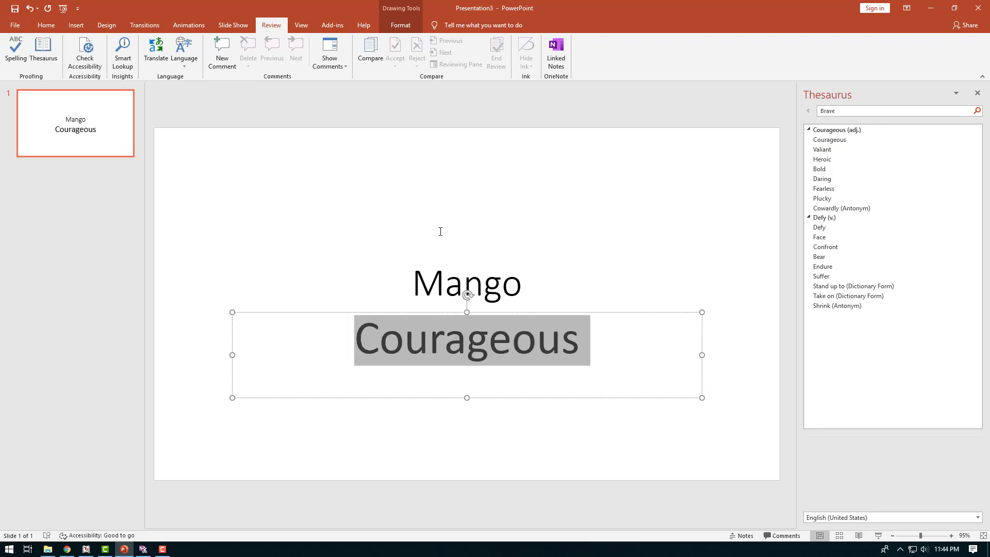
pyautogui.click(476, 277)
pyautogui.moveTo(540, 302); pyautogui.dragTo(412, 290)
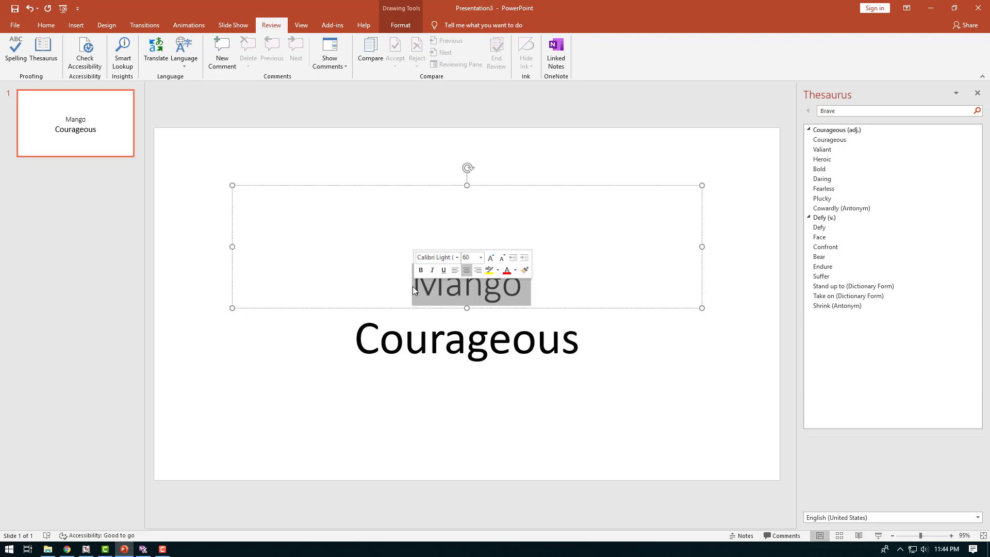
pyautogui.hotkey('ctrl', 'shift', '.')
pyautogui.hotkey('ctrl', 'shift', '.')
pyautogui.hotkey('ctrl', 'shift', '.')
pyautogui.hotkey('ctrl', 'shift', '.')
pyautogui.hotkey('ctrl', 'shift', '.')
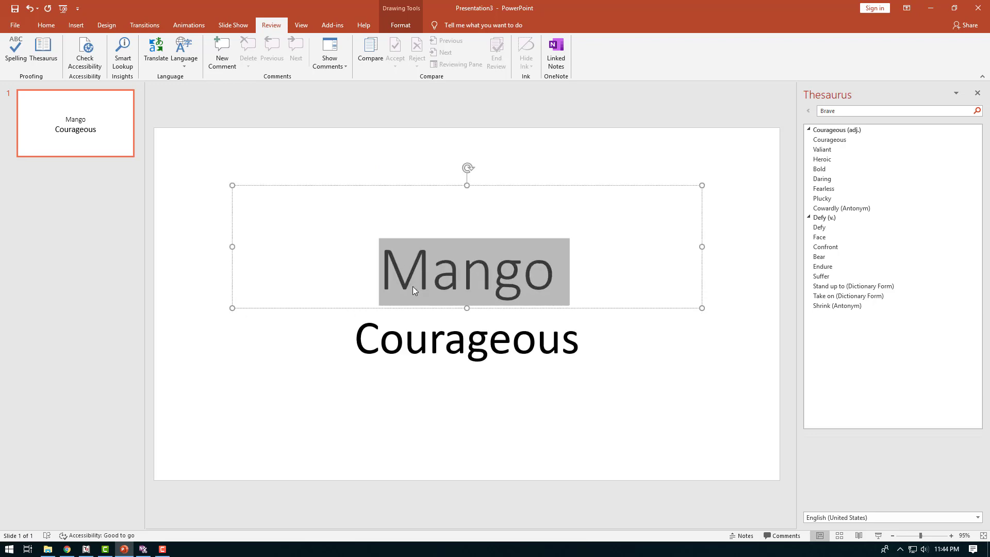
pyautogui.hotkey('ctrl', 'shift', '.')
pyautogui.click(307, 348)
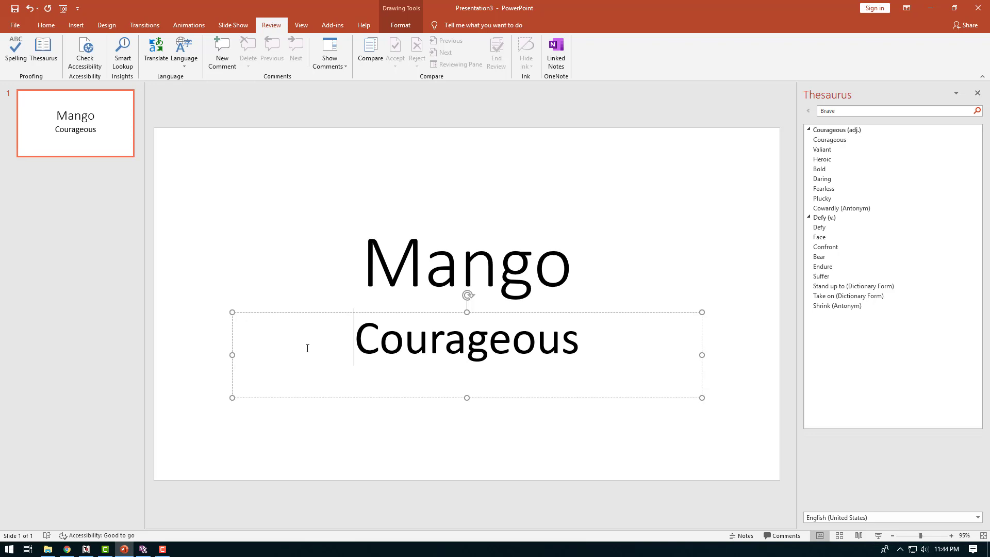
pyautogui.click(486, 262)
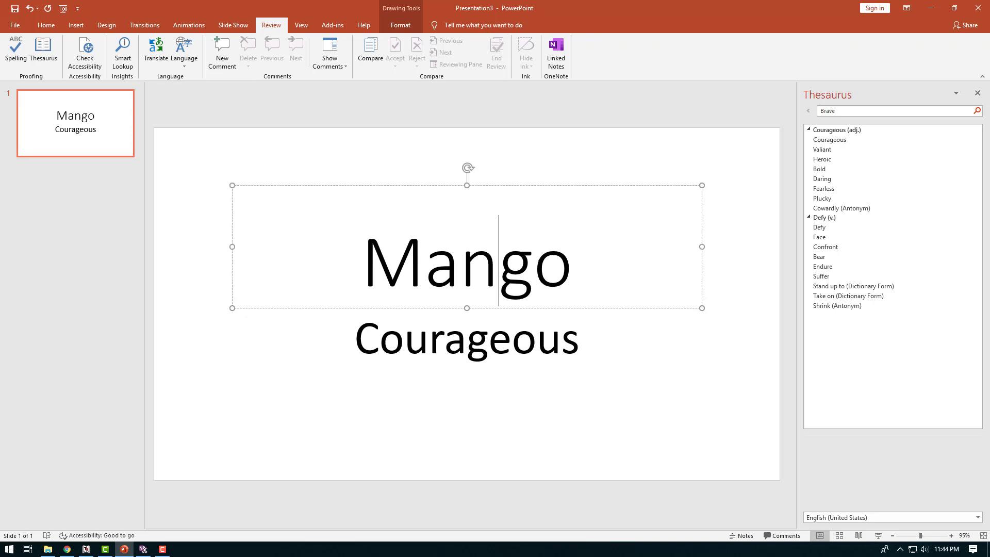
pyautogui.doubleClick(575, 261)
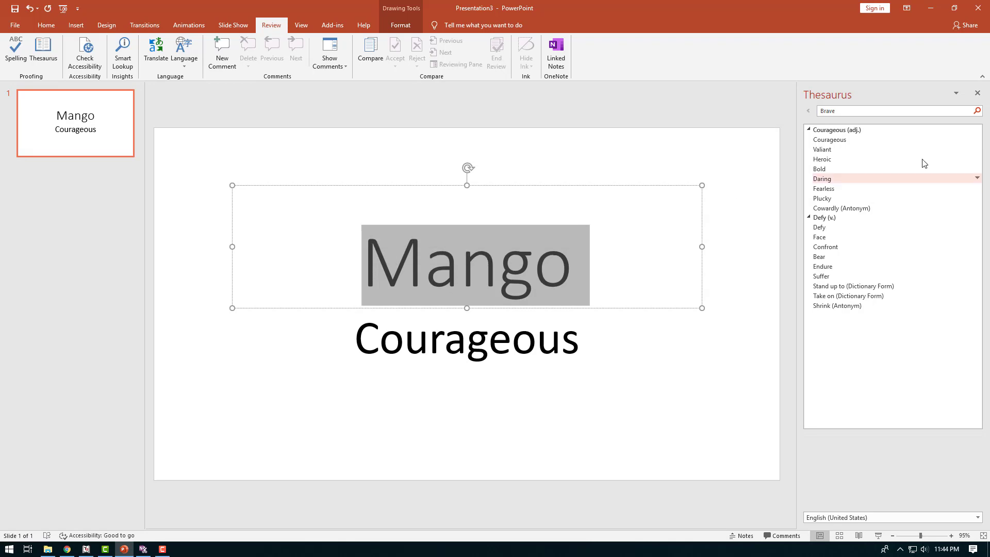
# Step: Close the Thesaurus pane and translate 'Mango' into French with Translator
pyautogui.click(978, 93)
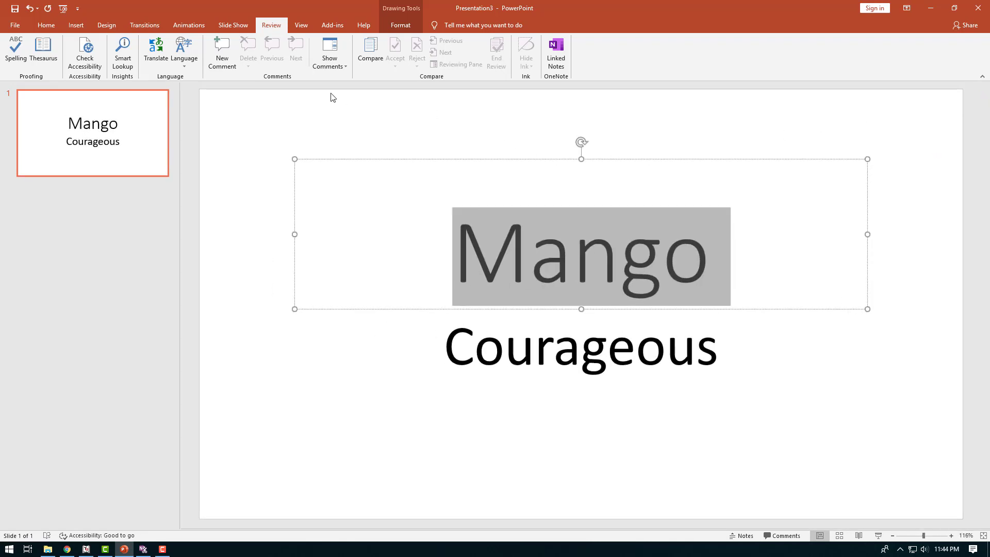
pyautogui.click(157, 61)
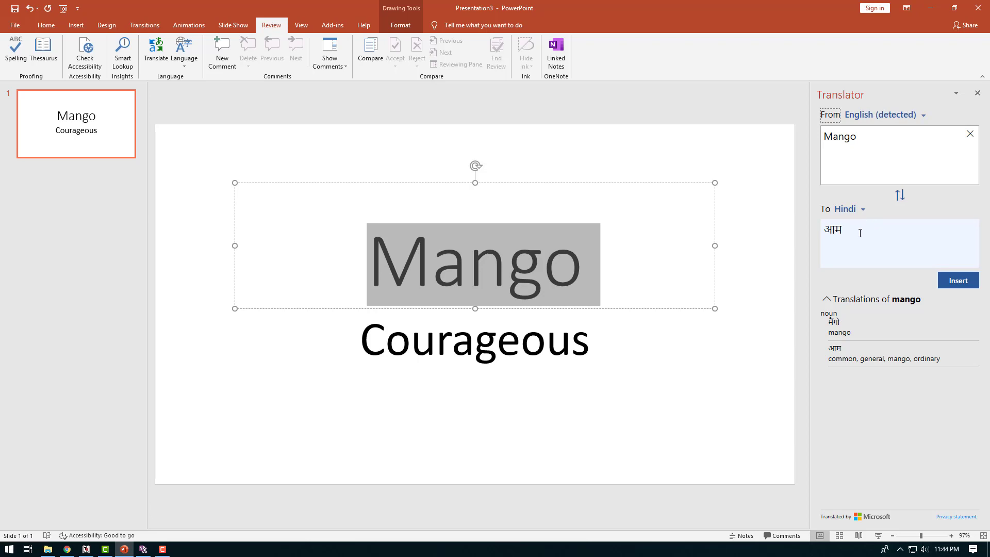
pyautogui.click(860, 210)
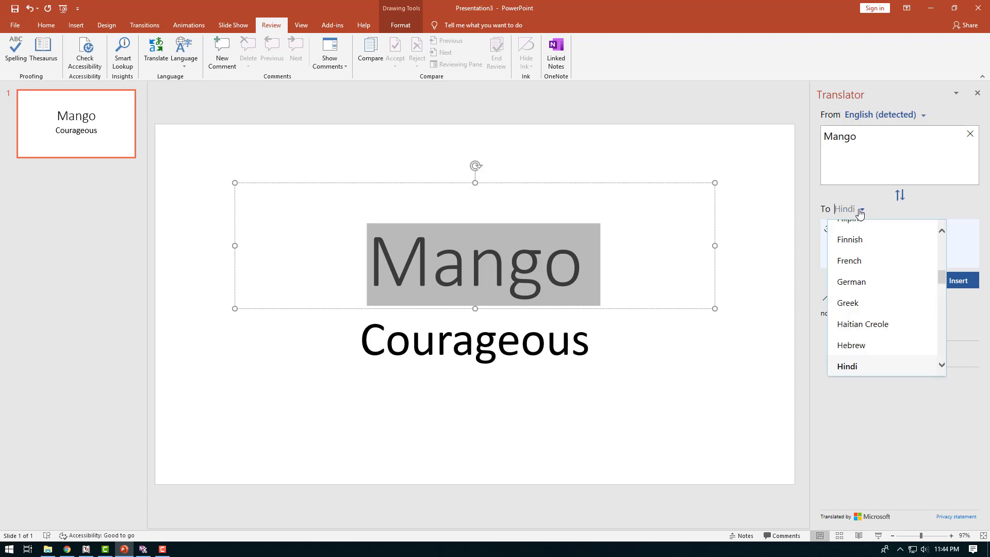
pyautogui.click(869, 263)
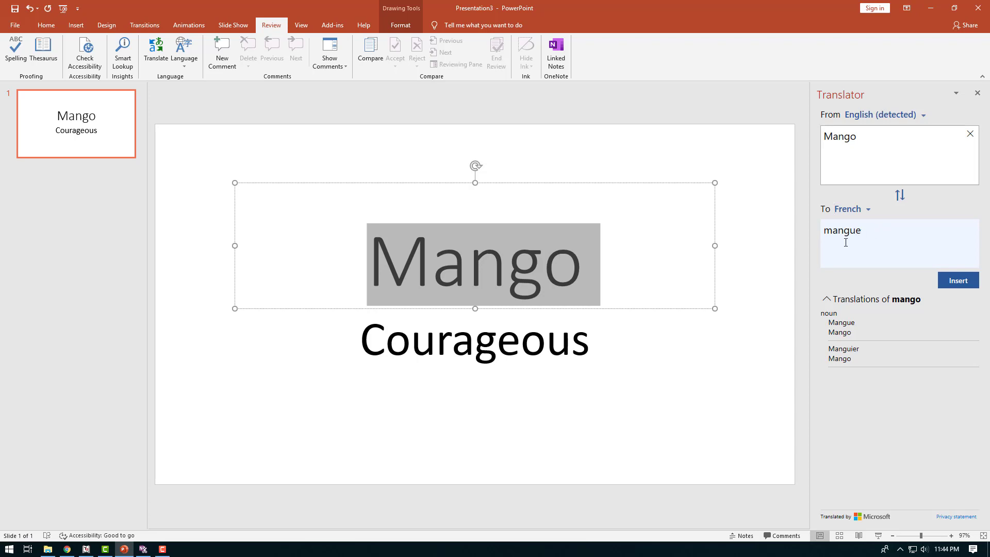
# Step: Add 'mangue' after 'Courageous' in the subtitle and close the Translator pane
pyautogui.click(638, 345)
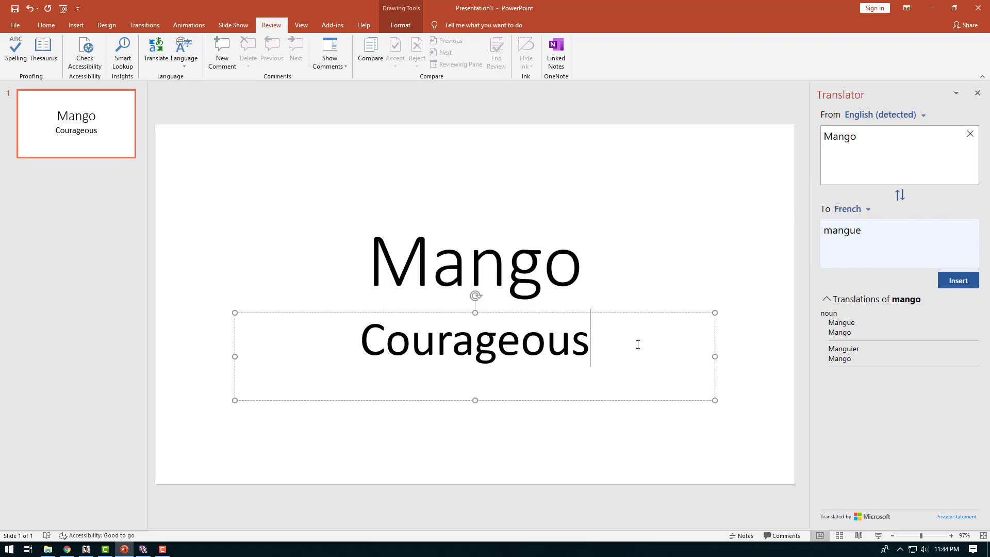
pyautogui.write(' man')
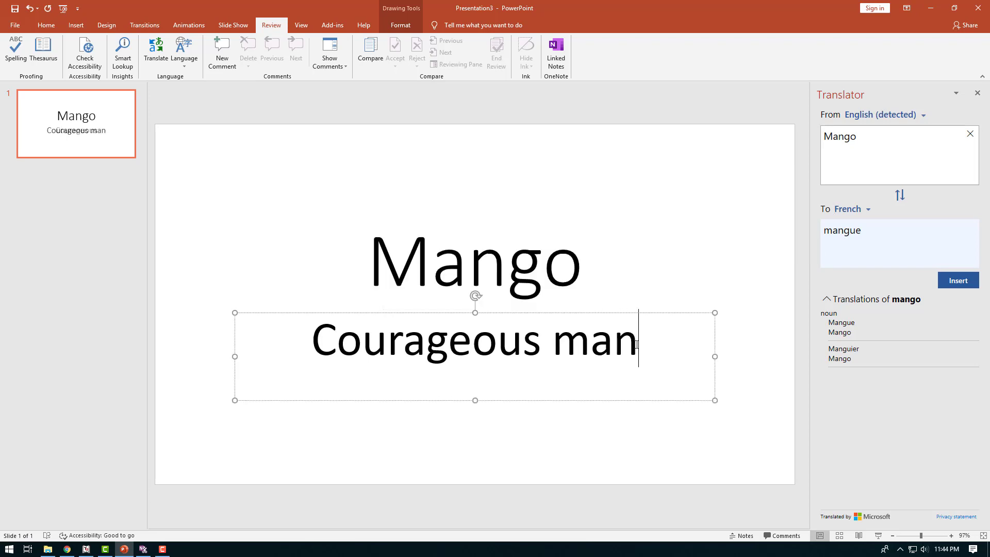
pyautogui.write('gue')
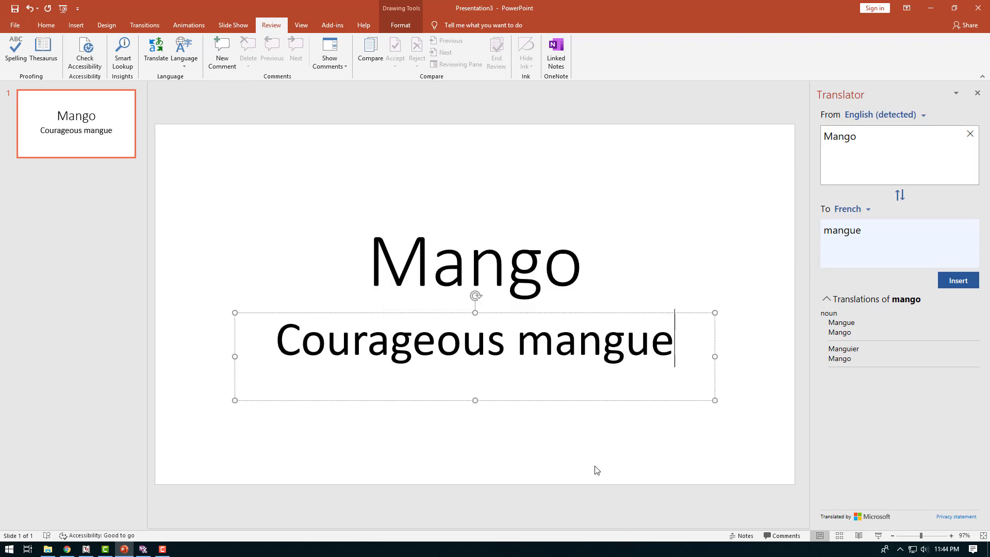
pyautogui.click(595, 469)
pyautogui.click(558, 277)
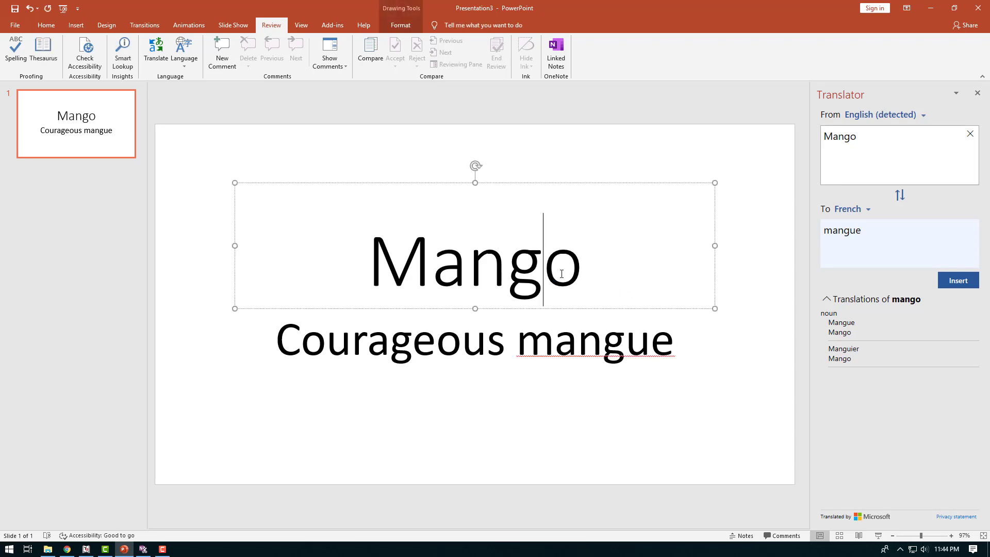
pyautogui.click(977, 93)
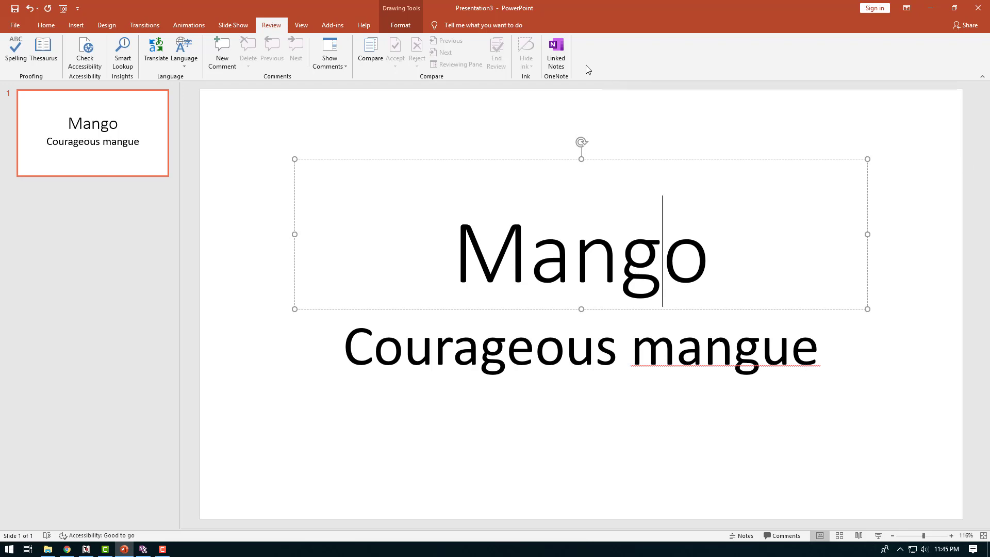
# Step: Choose French (Belgium) in Set Proofing Language and confirm it as the default
pyautogui.click(174, 67)
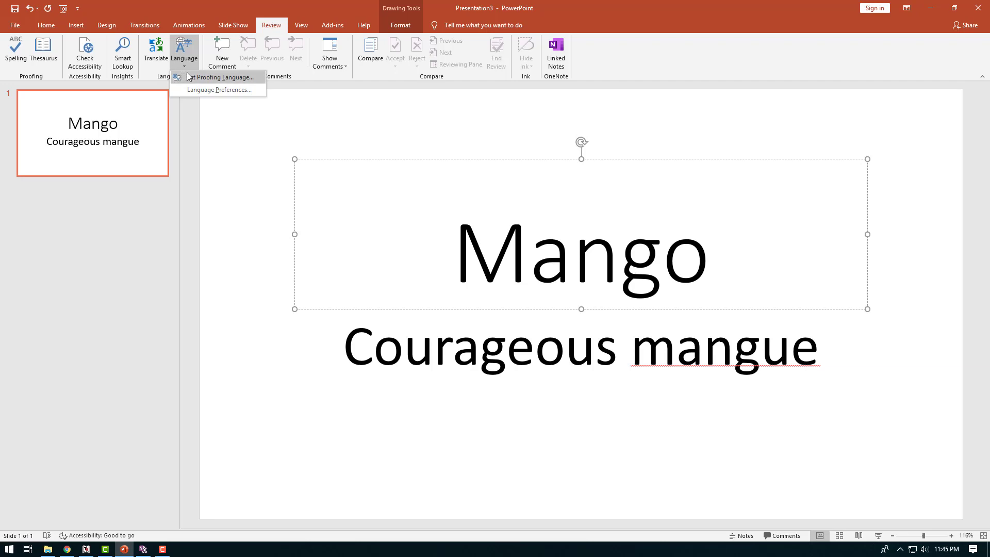
pyautogui.click(186, 77)
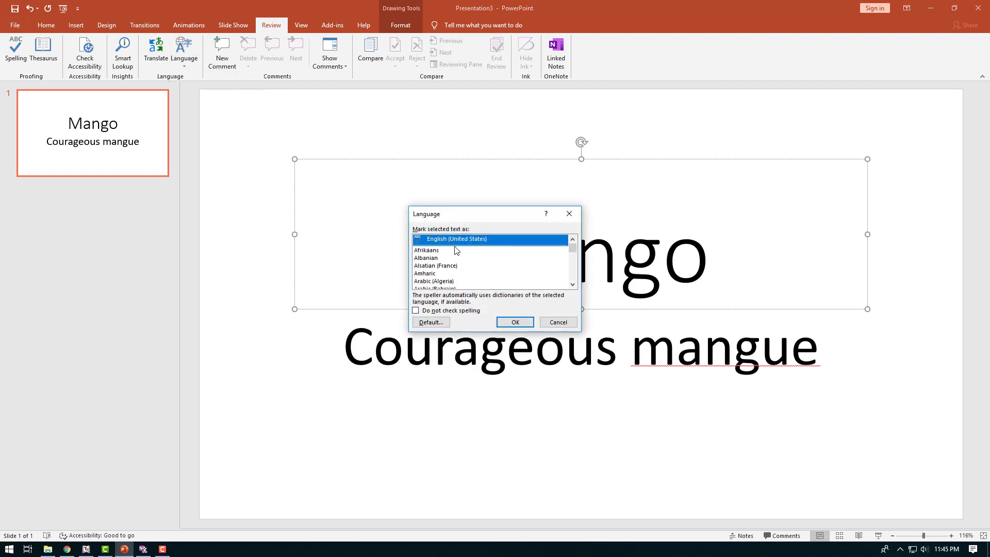
pyautogui.press('f')
pyautogui.scroll(-1, 454, 251)
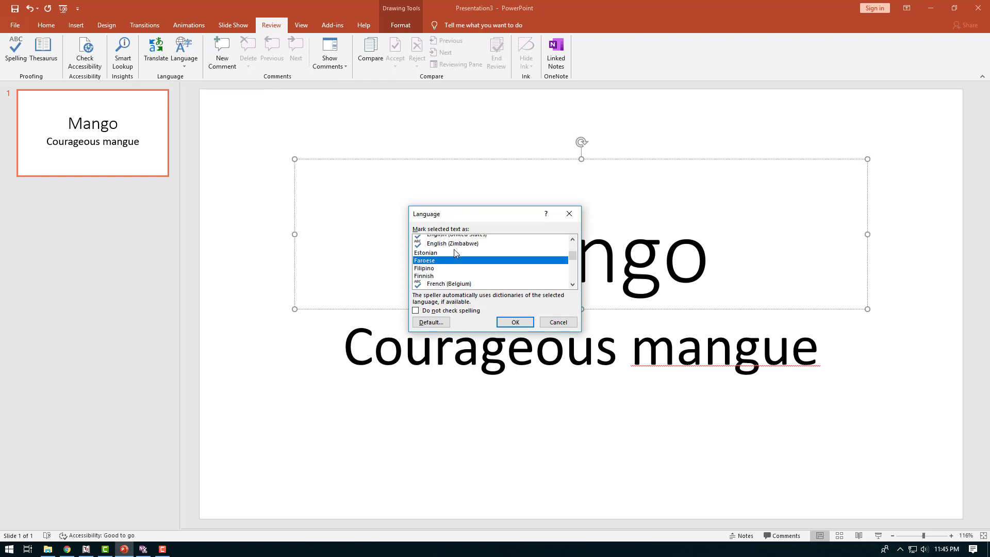
pyautogui.scroll(-1, 449, 261)
pyautogui.click(450, 261)
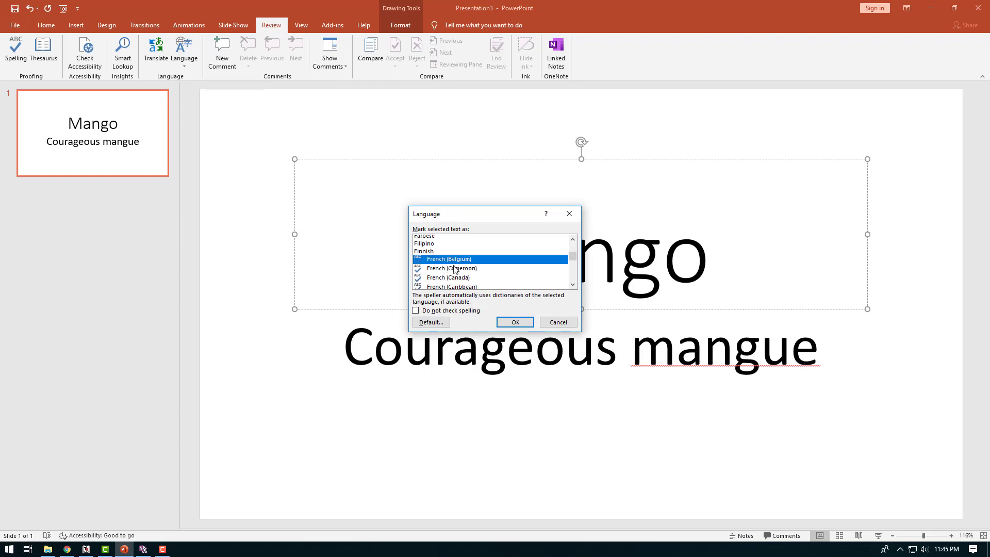
pyautogui.click(441, 324)
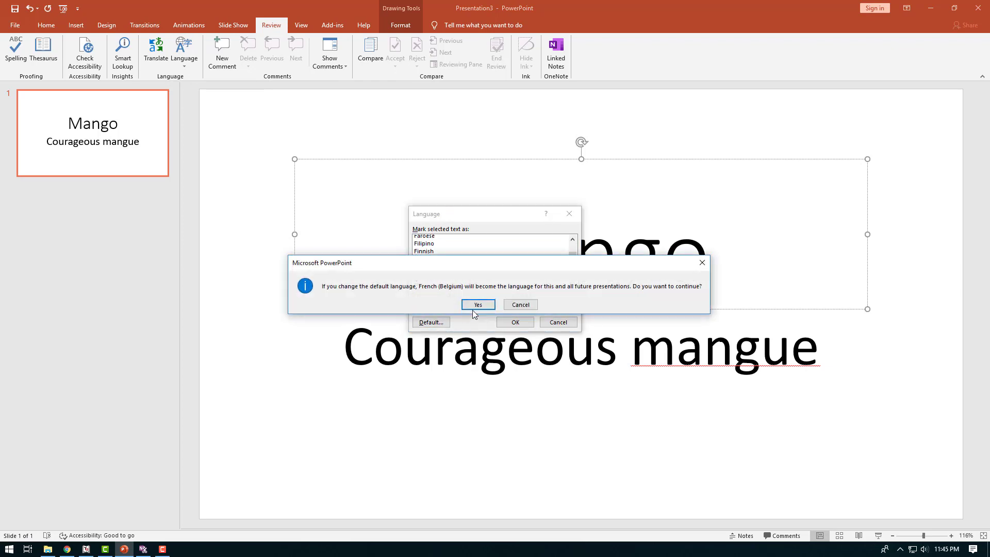
pyautogui.click(481, 306)
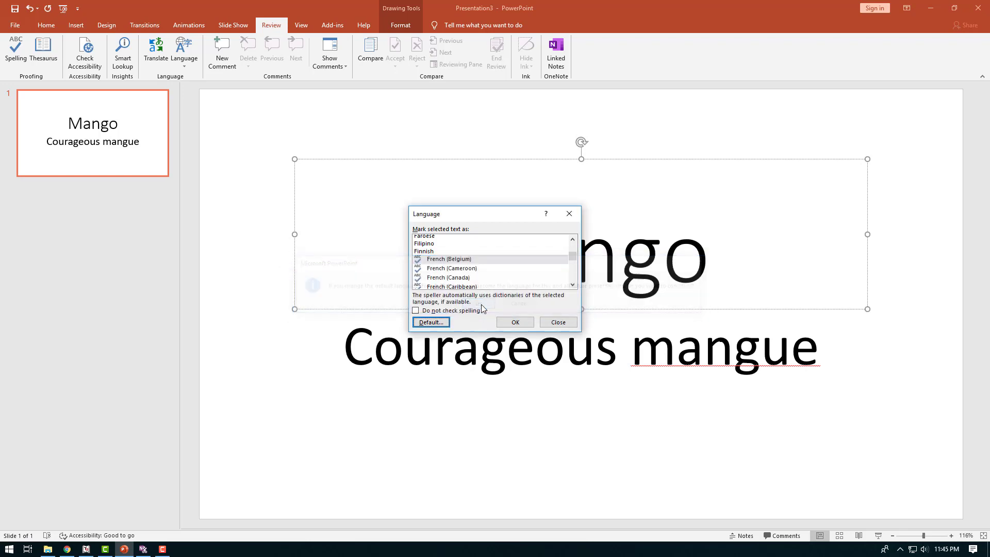
pyautogui.click(515, 322)
pyautogui.click(543, 407)
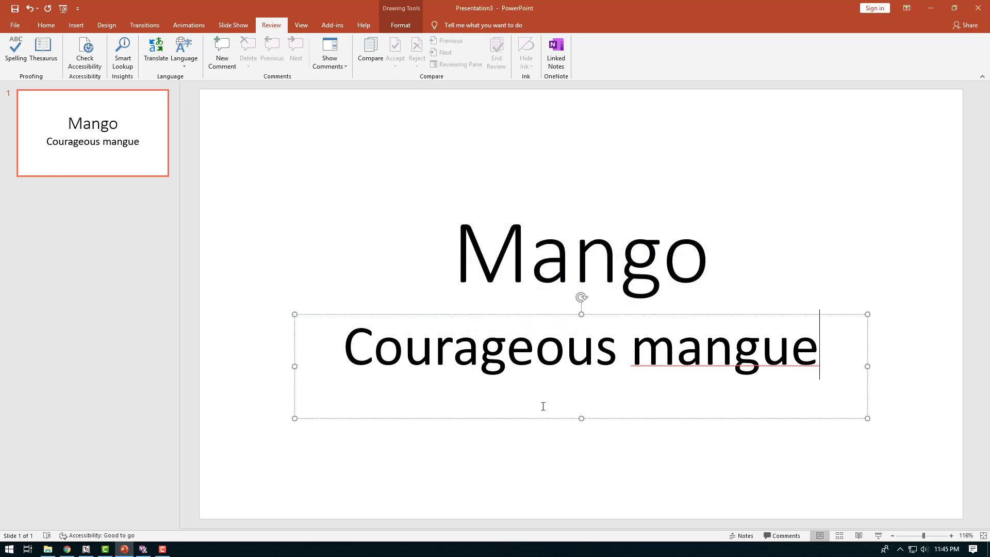
# Step: Check the spelling suggestions offered for 'mangue' in the subtitle
pyautogui.click(572, 267)
pyautogui.press('End')
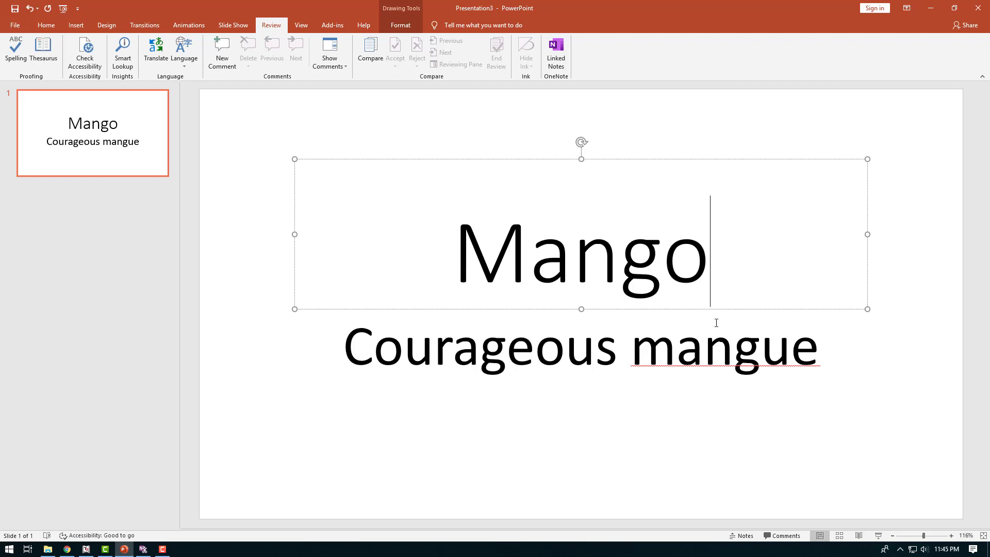
pyautogui.rightClick(741, 342)
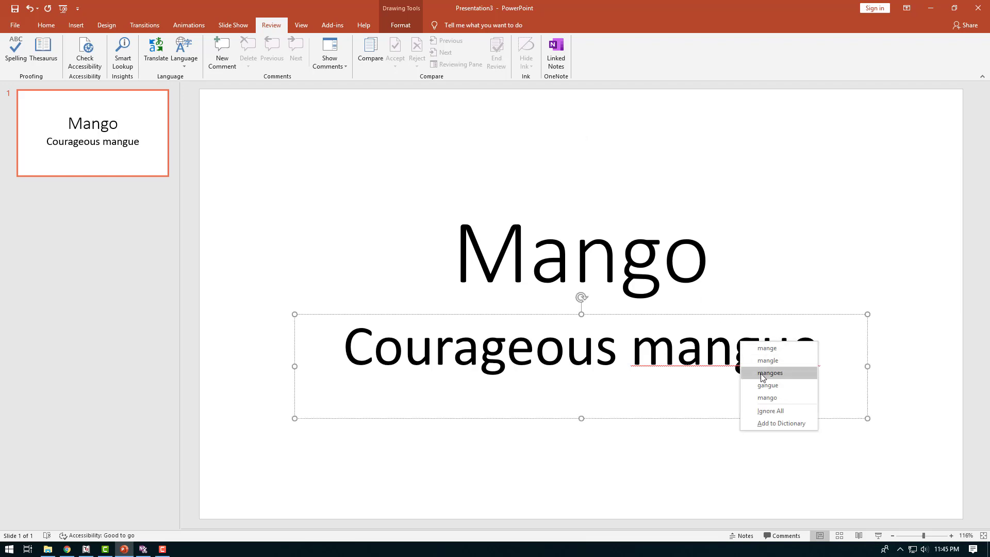
pyautogui.press('Escape')
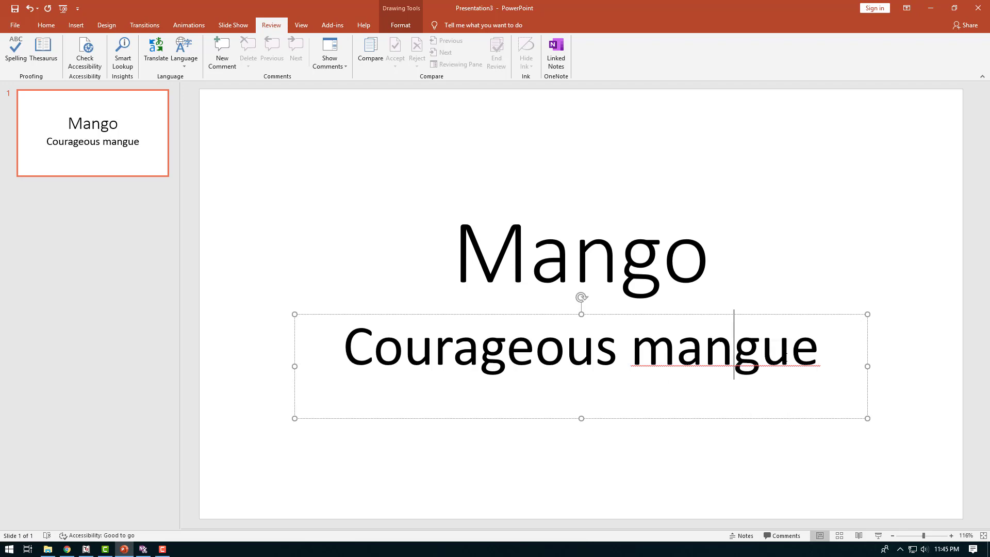
# Step: Set the selected subtitle's proofing language to French (Congo (DRC)) and make it the default
pyautogui.moveTo(821, 351); pyautogui.dragTo(519, 350)
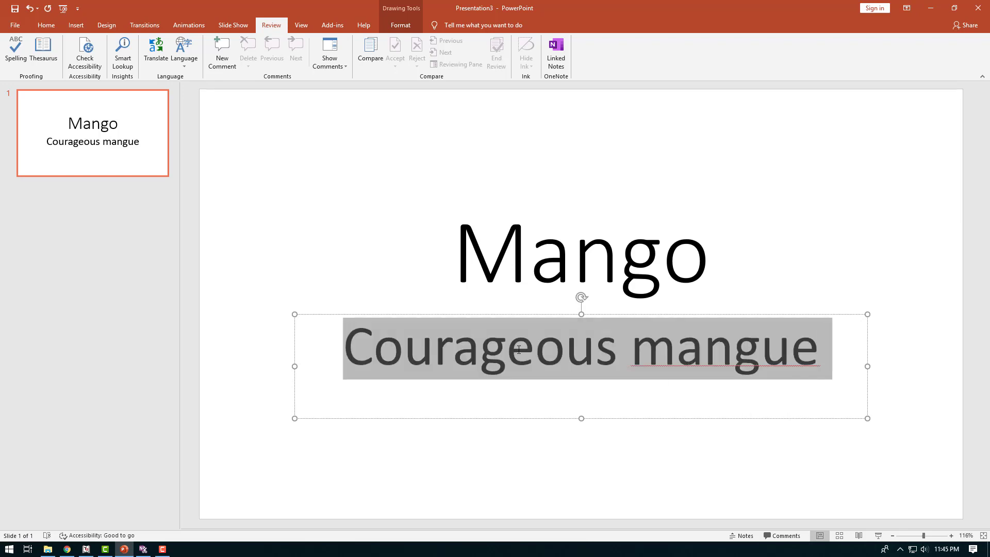
pyautogui.click(183, 56)
pyautogui.click(192, 77)
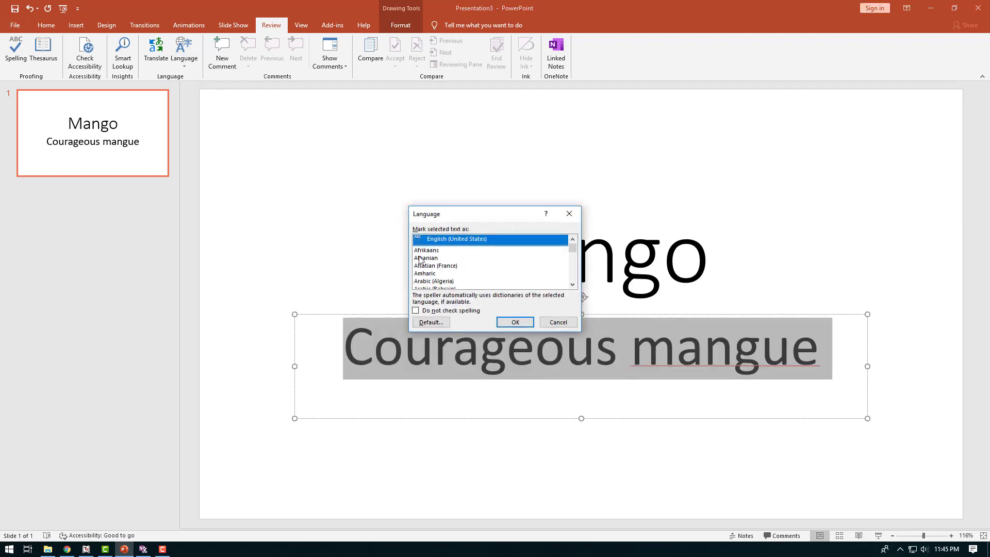
pyautogui.scroll(-1, 442, 256)
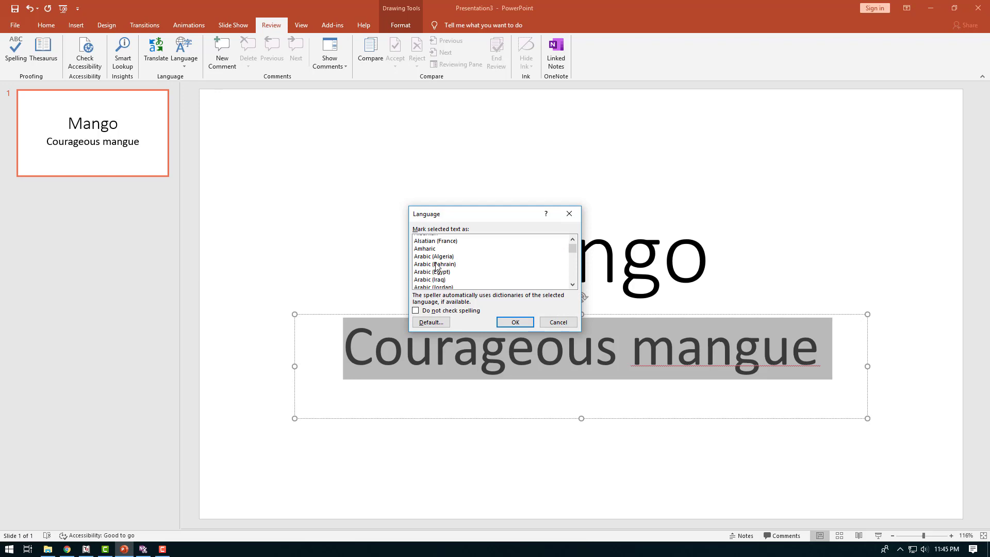
pyautogui.press('Down')
pyautogui.press('Down')
pyautogui.press('Down')
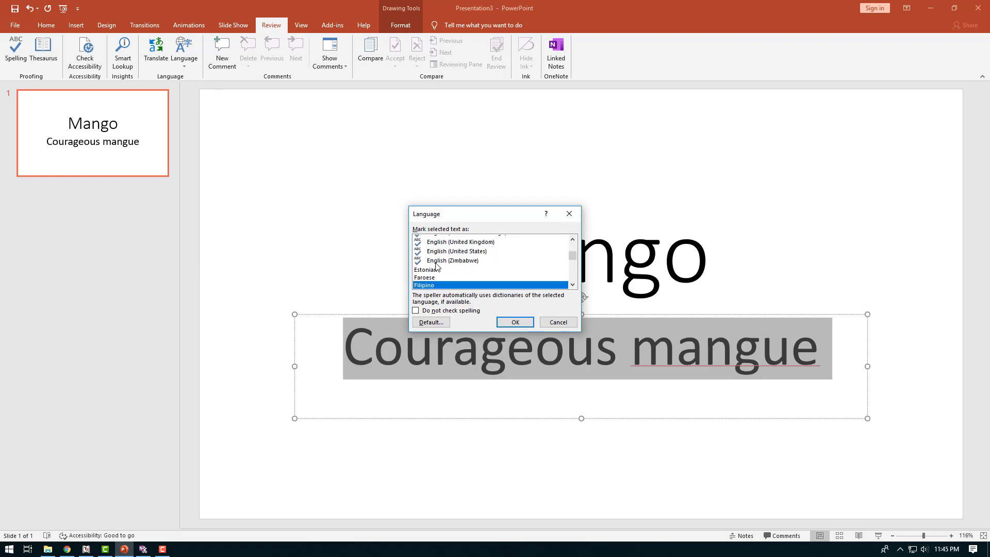
pyautogui.press('Down')
pyautogui.press('Down')
pyautogui.press('Down')
pyautogui.press('Down')
pyautogui.press('Down')
pyautogui.press('Down')
pyautogui.press('Down')
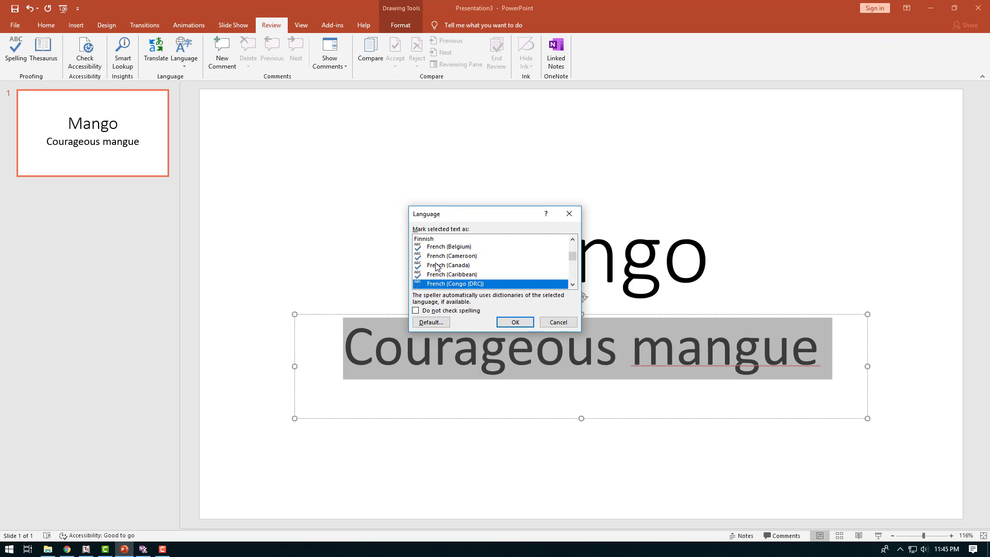
pyautogui.click(432, 321)
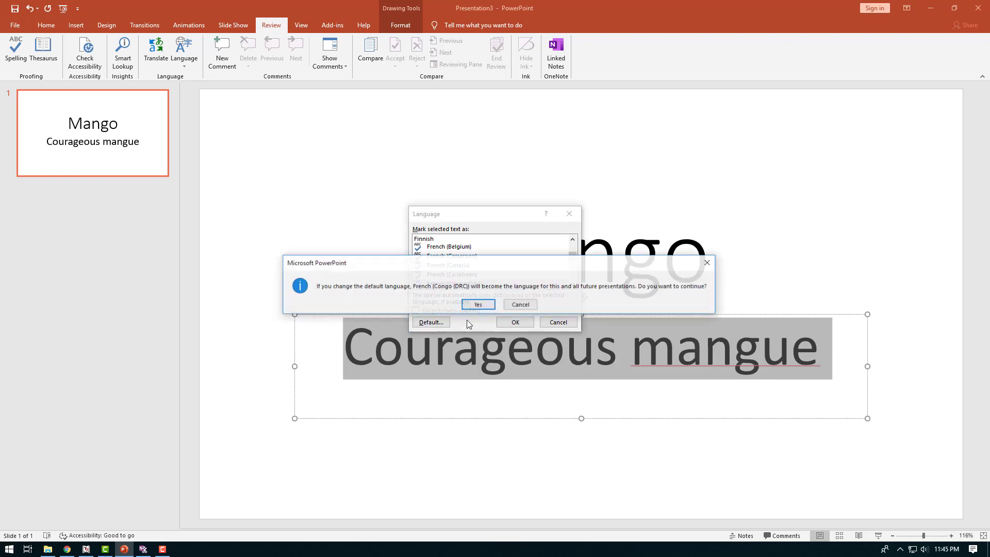
pyautogui.click(483, 305)
pyautogui.click(516, 322)
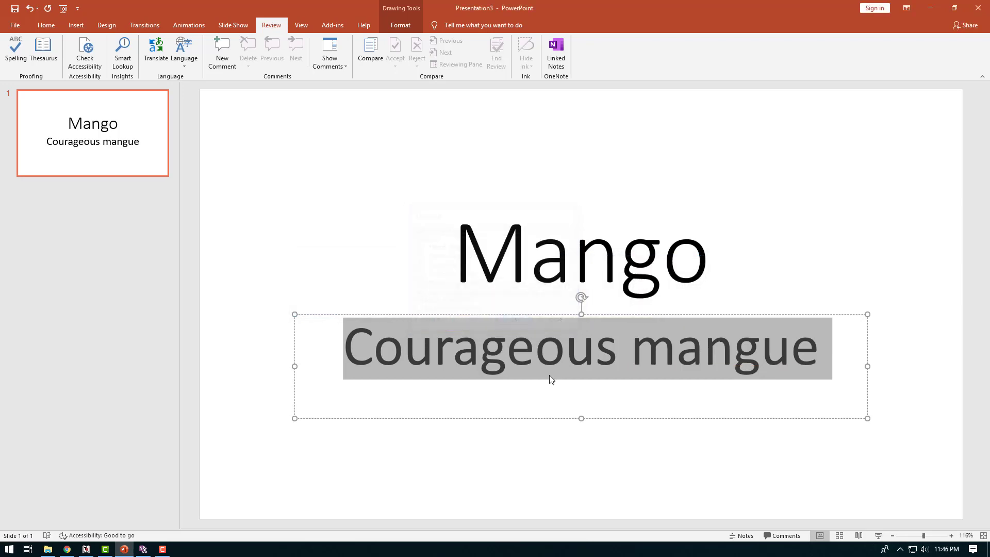
pyautogui.click(589, 458)
pyautogui.click(715, 361)
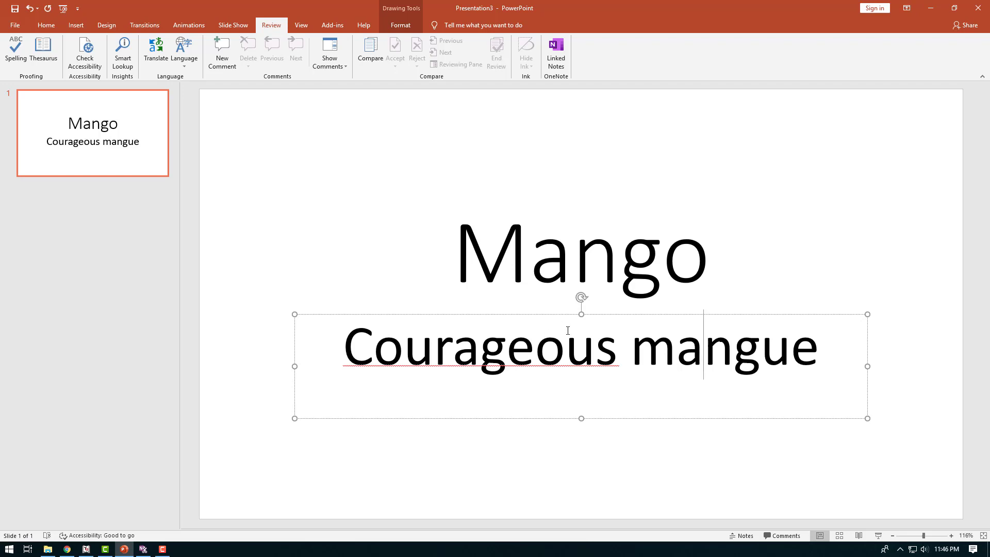
# Step: Select all subtitle text and set English (United States) as its proofing language and the default
pyautogui.press('End')
pyautogui.hotkey('ctrl', 'a')
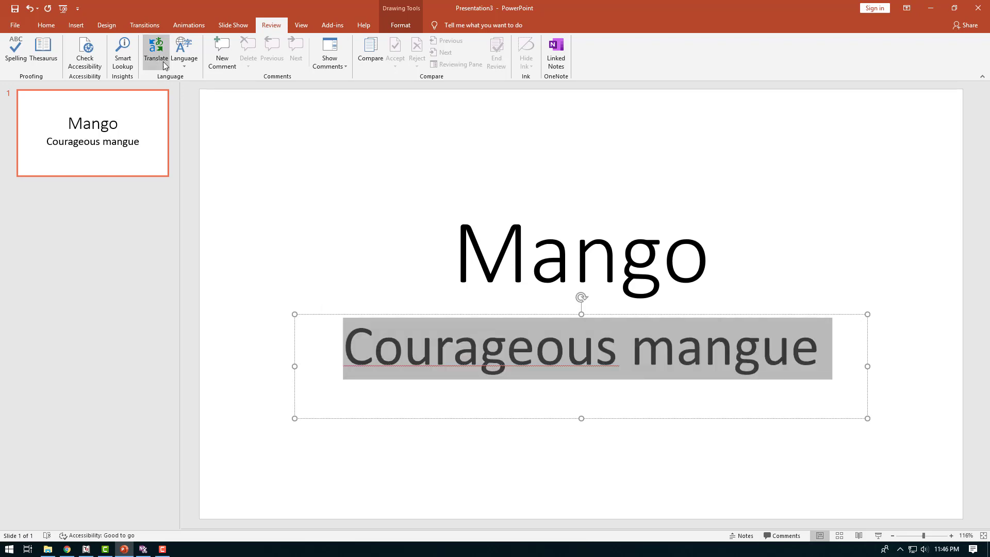
pyautogui.click(184, 52)
pyautogui.click(196, 79)
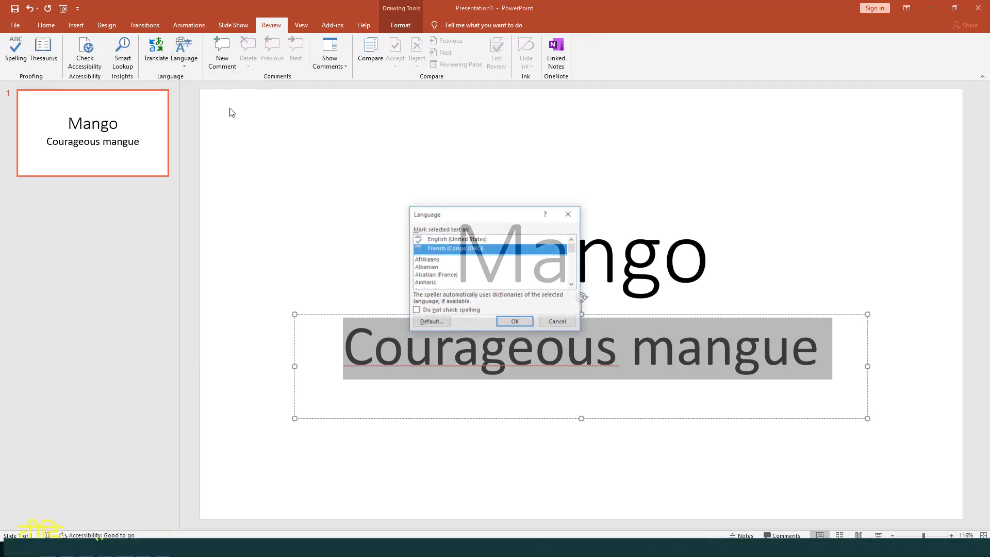
pyautogui.click(456, 238)
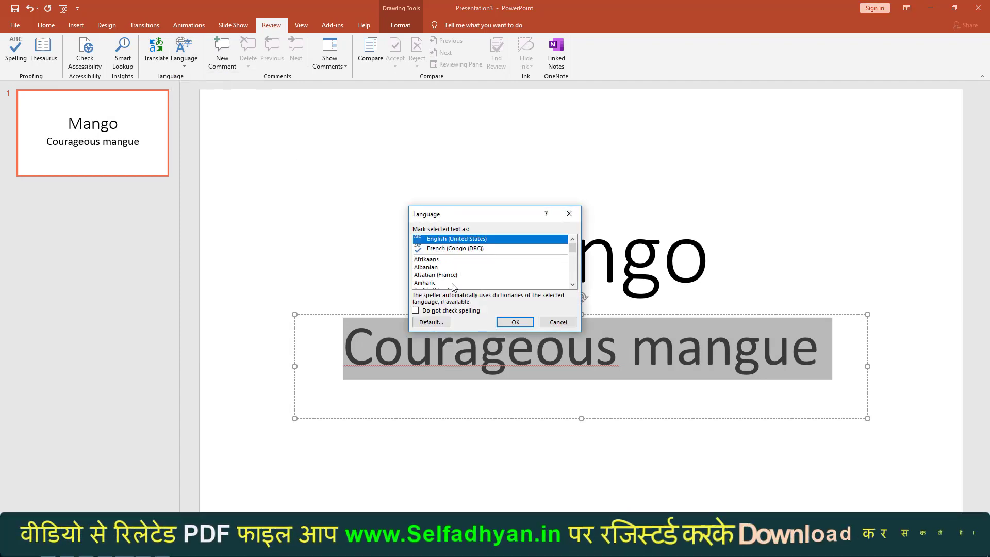
pyautogui.click(432, 326)
pyautogui.click(482, 303)
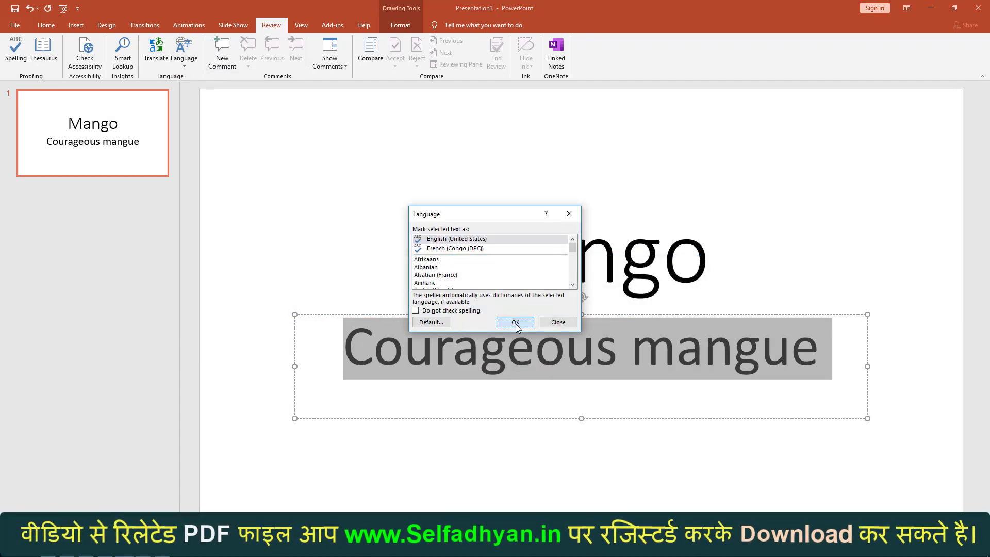
pyautogui.click(516, 323)
pyautogui.click(444, 230)
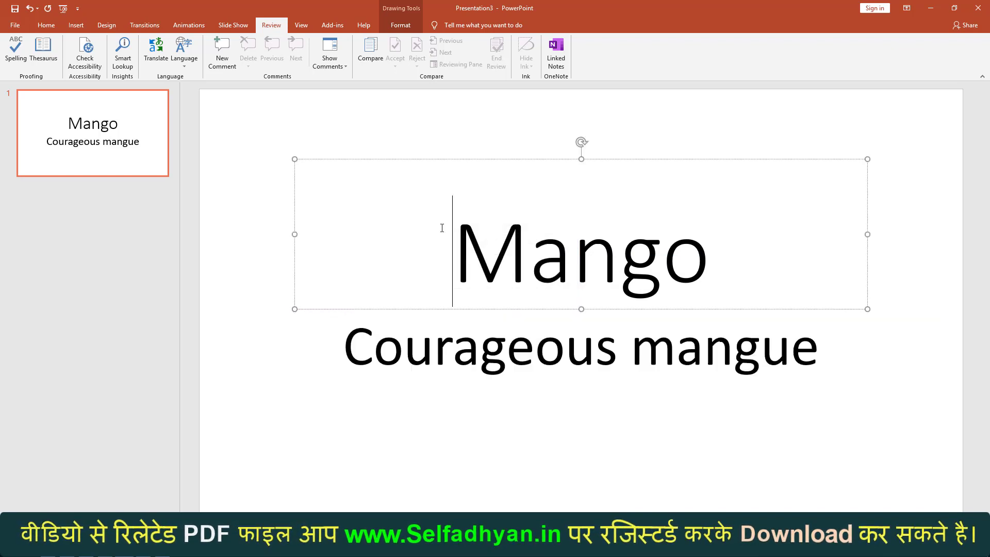
pyautogui.click(538, 407)
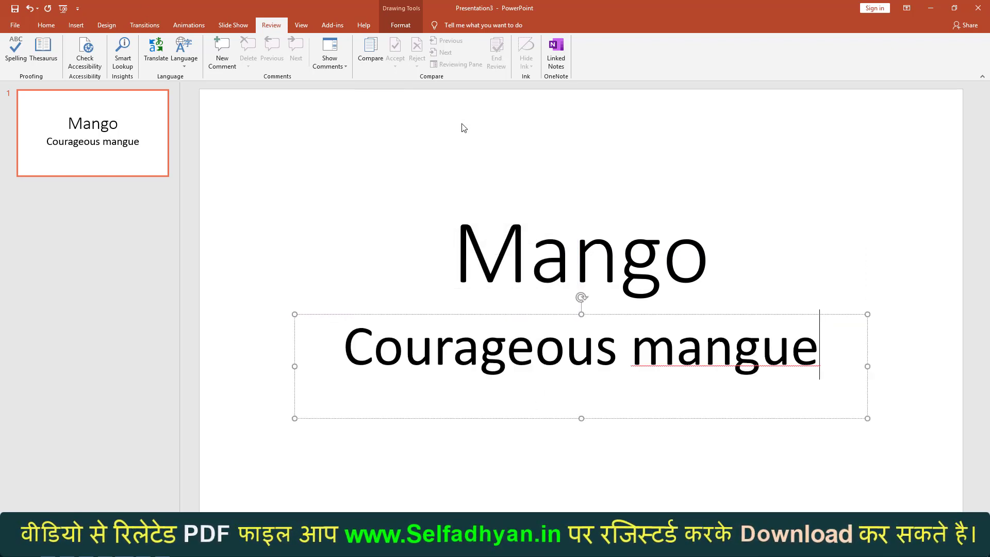
pyautogui.click(516, 251)
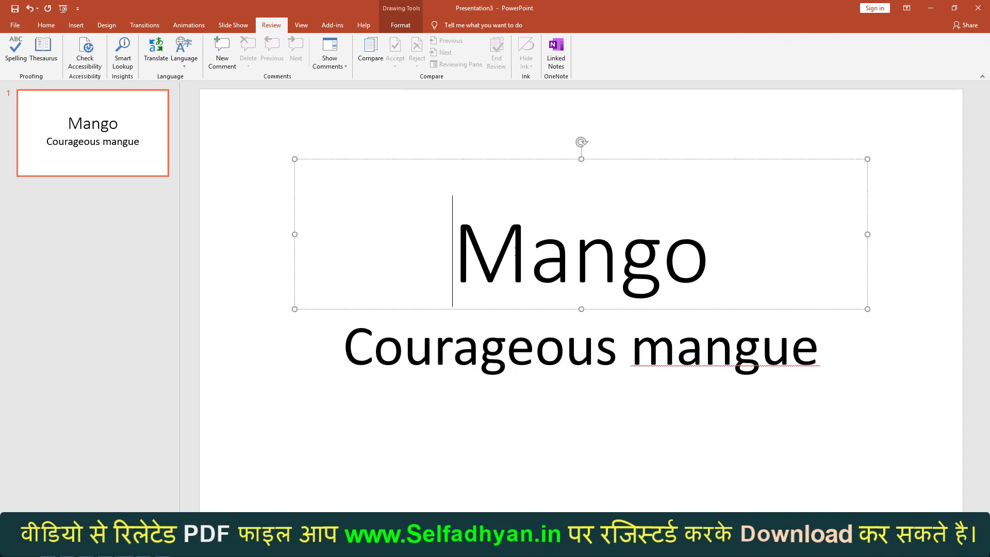
pyautogui.click(585, 329)
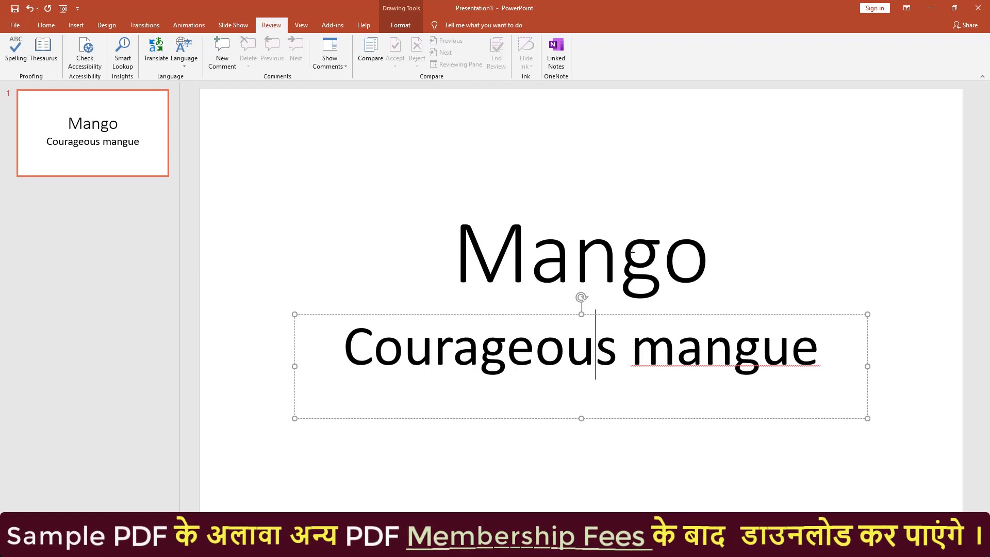
pyautogui.doubleClick(498, 273)
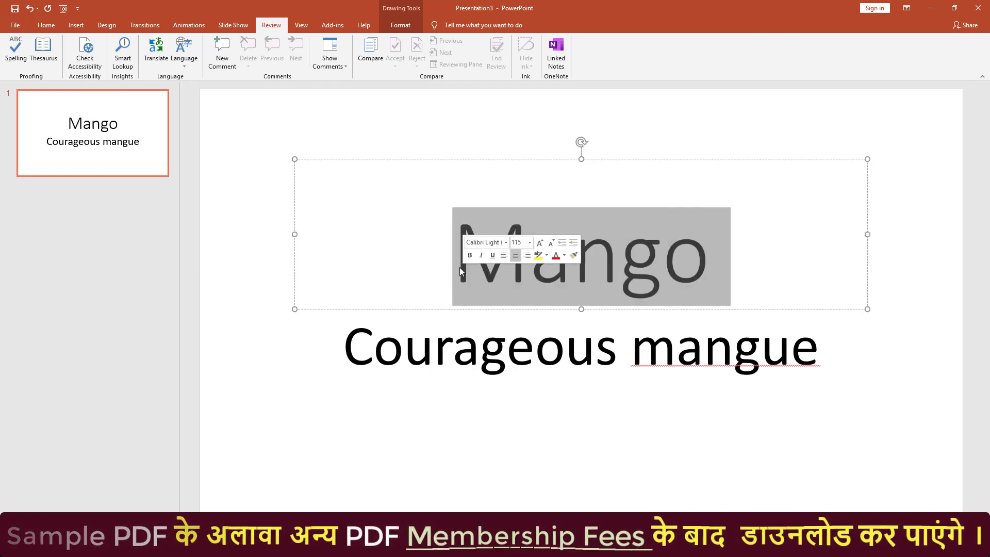
pyautogui.click(121, 40)
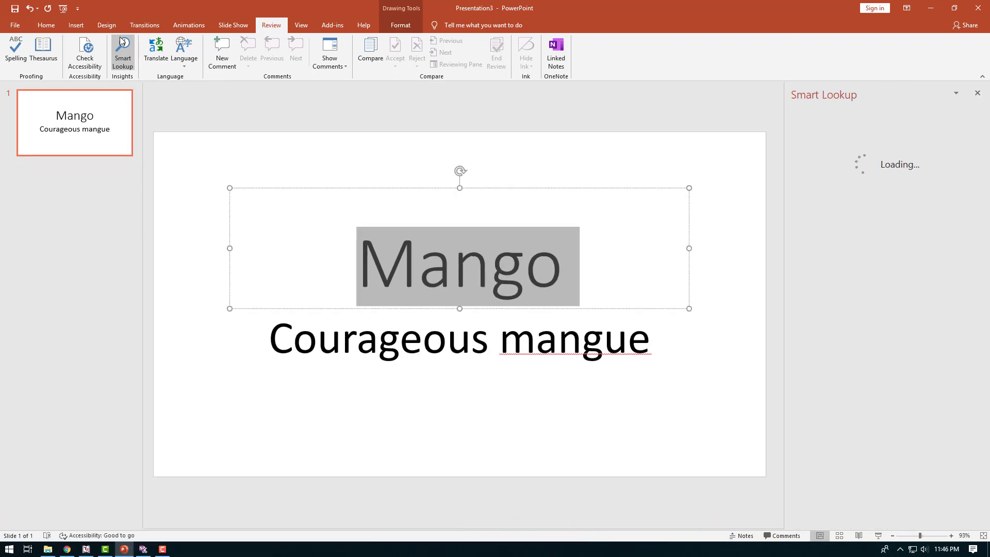
pyautogui.scroll(-4, 921, 255)
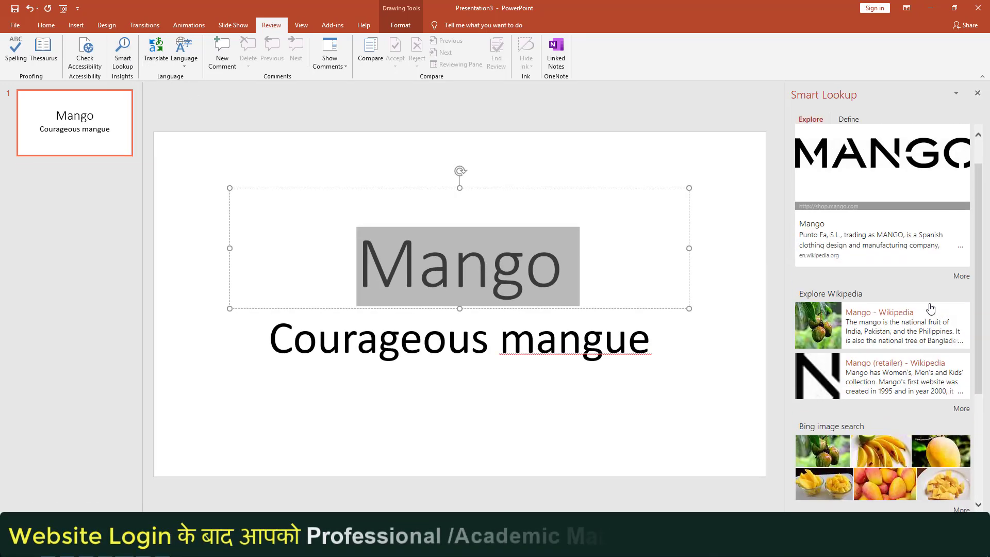
pyautogui.click(978, 94)
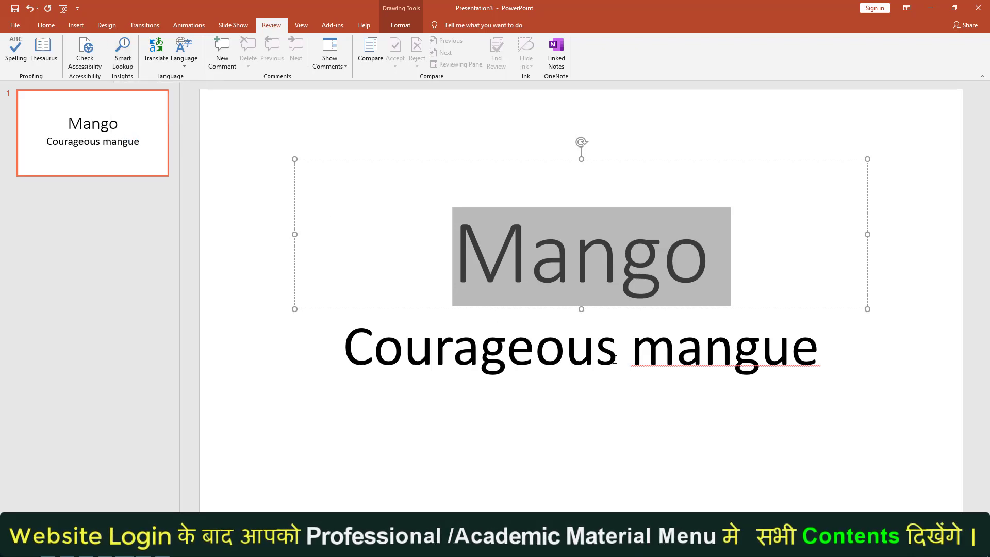
pyautogui.click(85, 59)
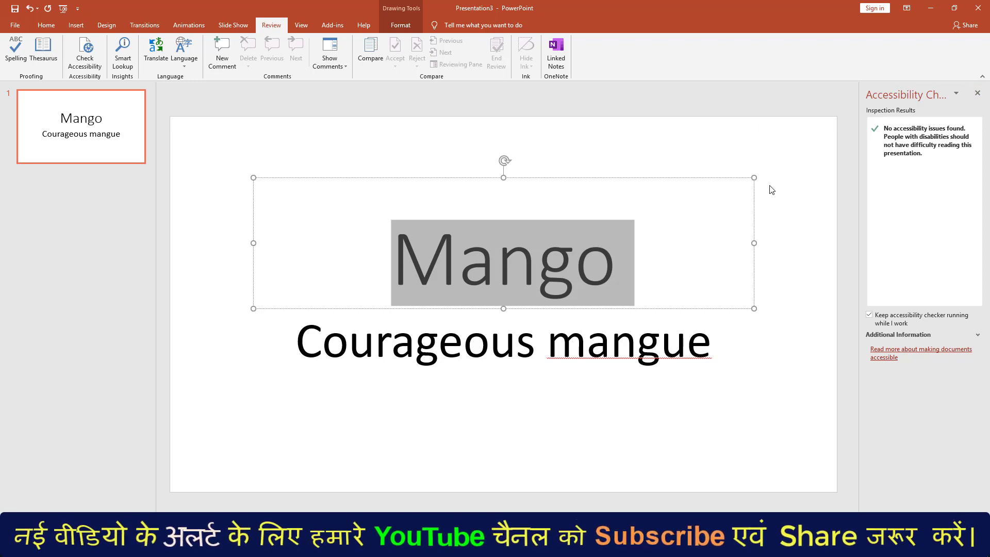
pyautogui.click(978, 92)
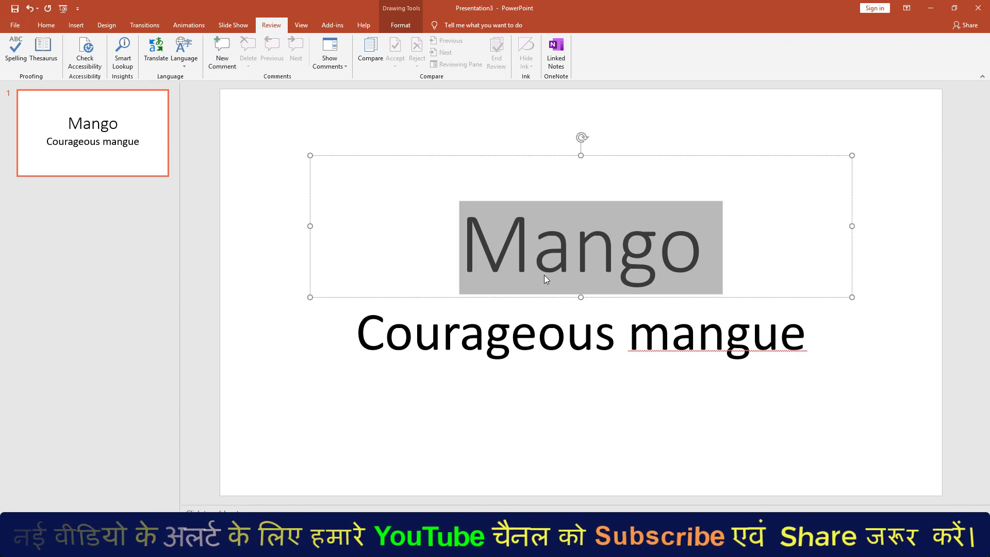
# Step: Add a comment reading 'Rs 80 Kg' to the title 'Mango'
pyautogui.click(573, 253)
pyautogui.doubleClick(706, 258)
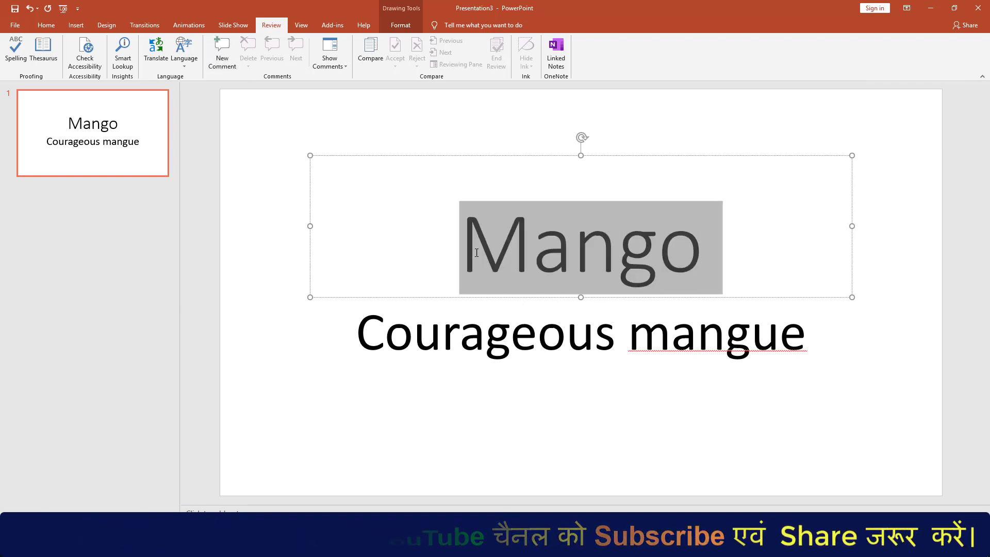
pyautogui.click(223, 52)
pyautogui.write('Rs 80 Kg')
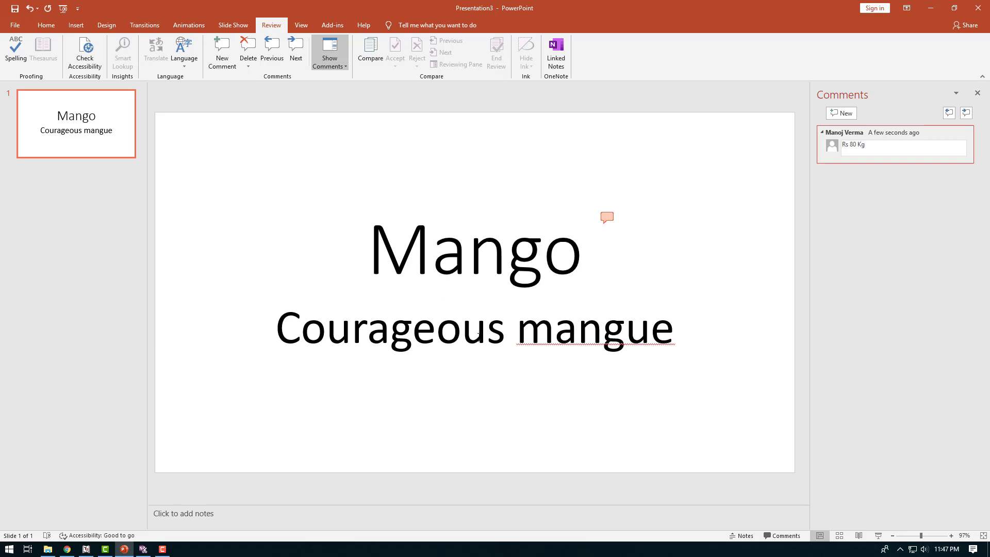
pyautogui.click(486, 330)
# Step: Add a second comment on the word 'Courageous' that names a person
pyautogui.hotkey('shift', 'Right')
pyautogui.moveTo(458, 325); pyautogui.dragTo(287, 321)
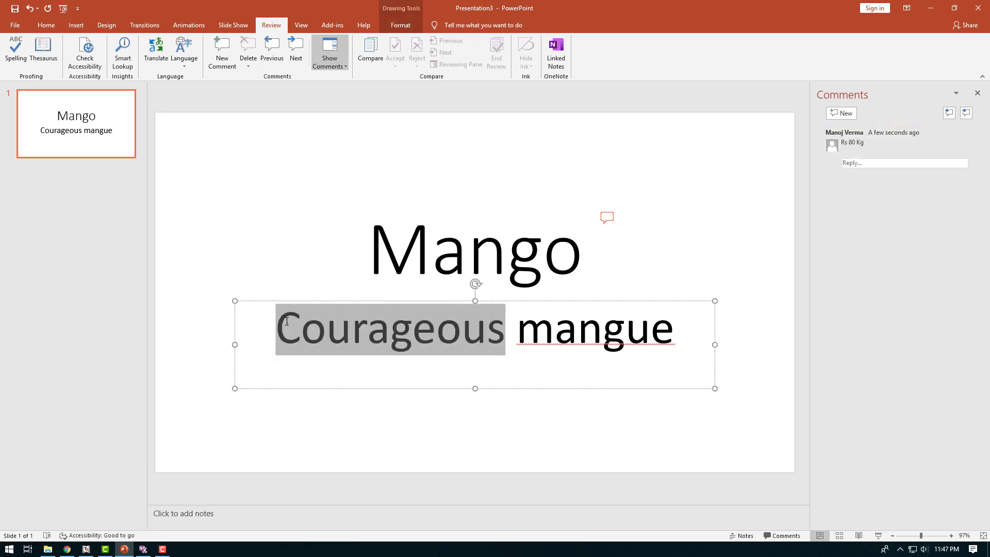
pyautogui.click(223, 62)
pyautogui.write('Mr Narender Modi')
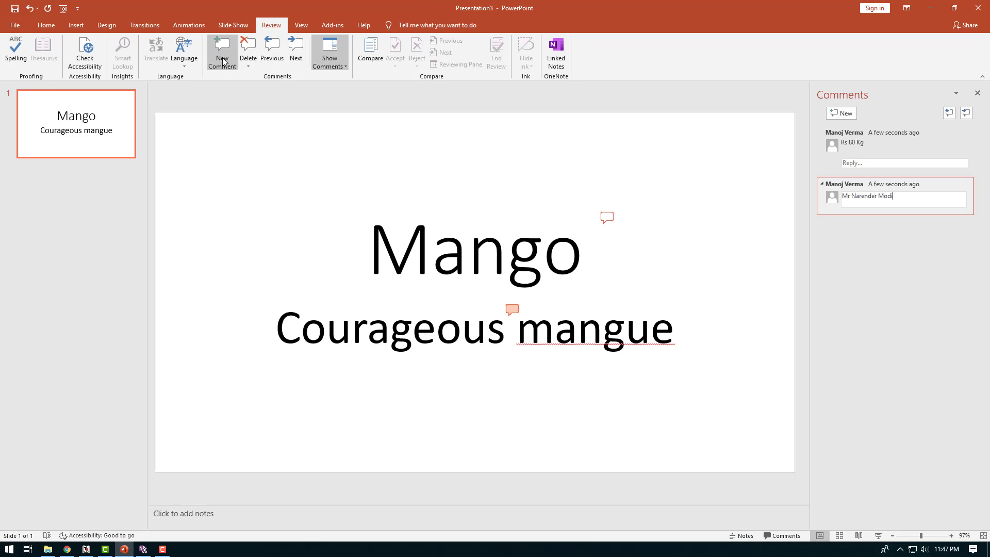
# Step: Commit the second comment and select each comment to review it
pyautogui.click(213, 170)
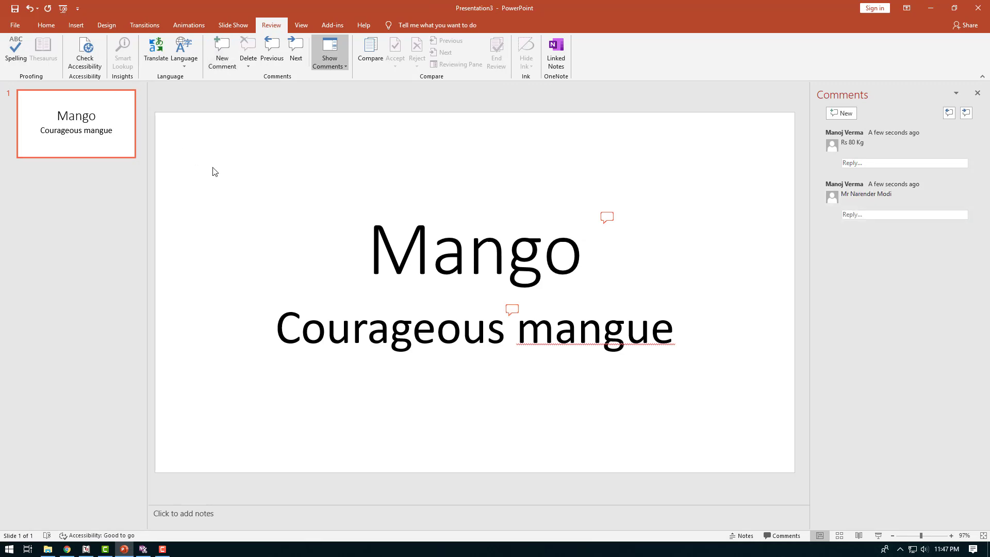
pyautogui.click(607, 217)
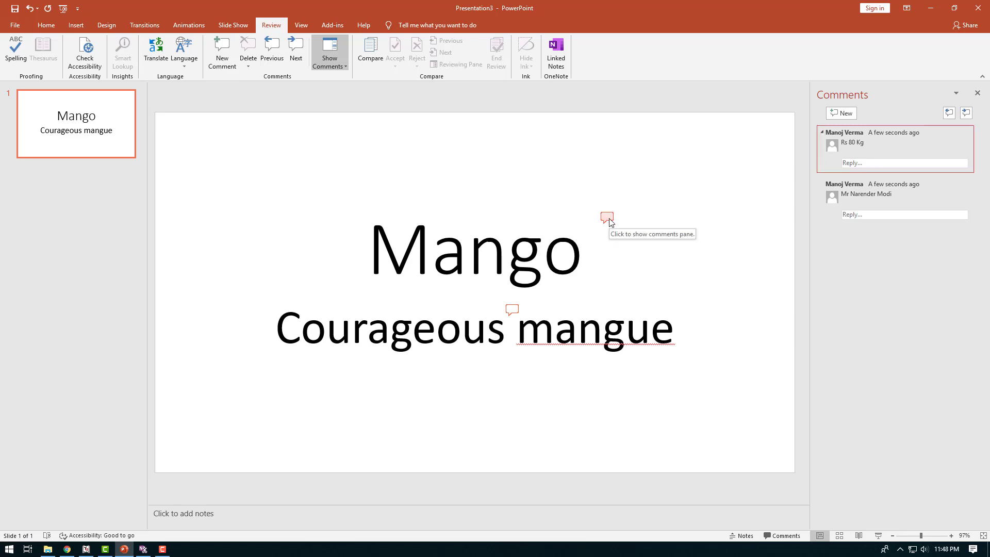
pyautogui.click(607, 217)
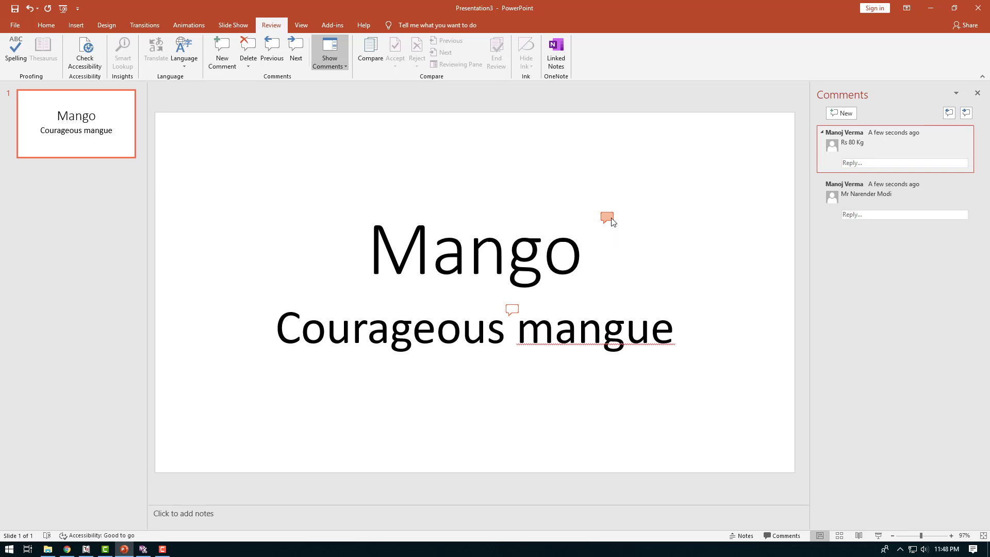
pyautogui.click(516, 314)
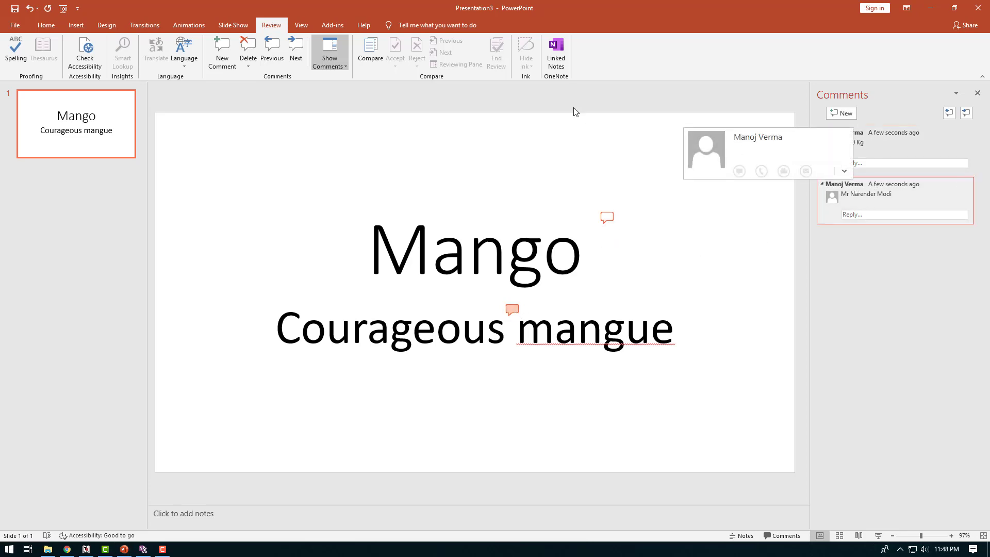
# Step: Turn Show Comments off so the comments pane is hidden
pyautogui.click(330, 49)
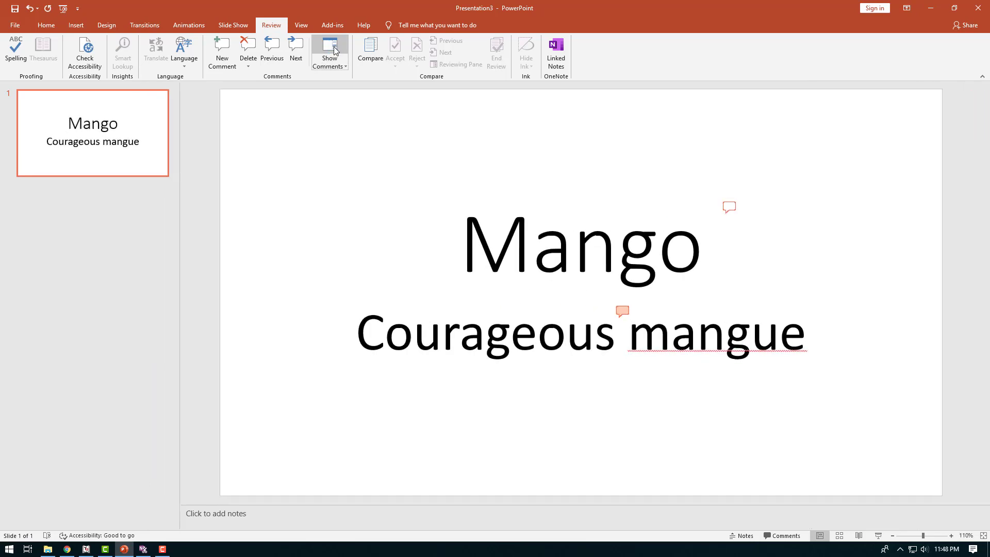
pyautogui.click(335, 47)
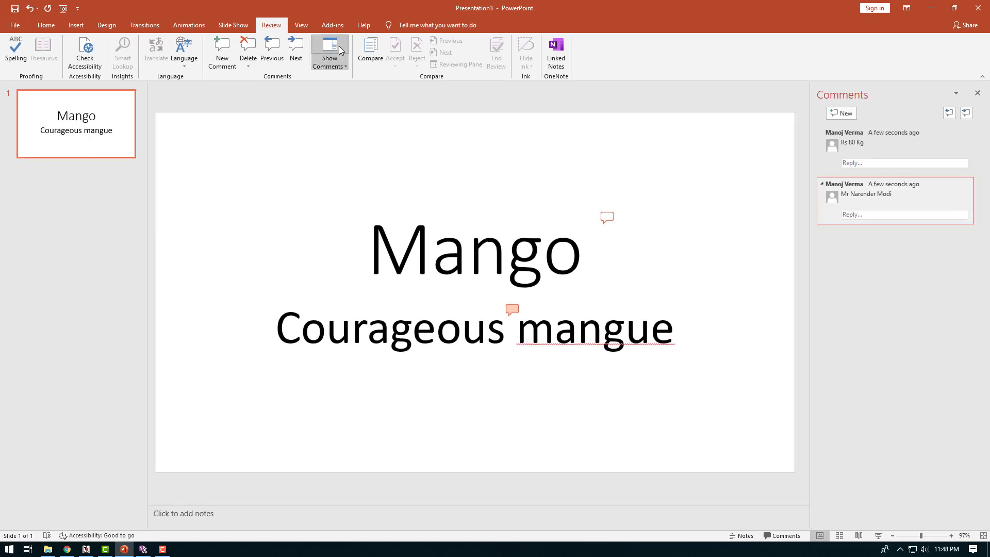
pyautogui.click(339, 45)
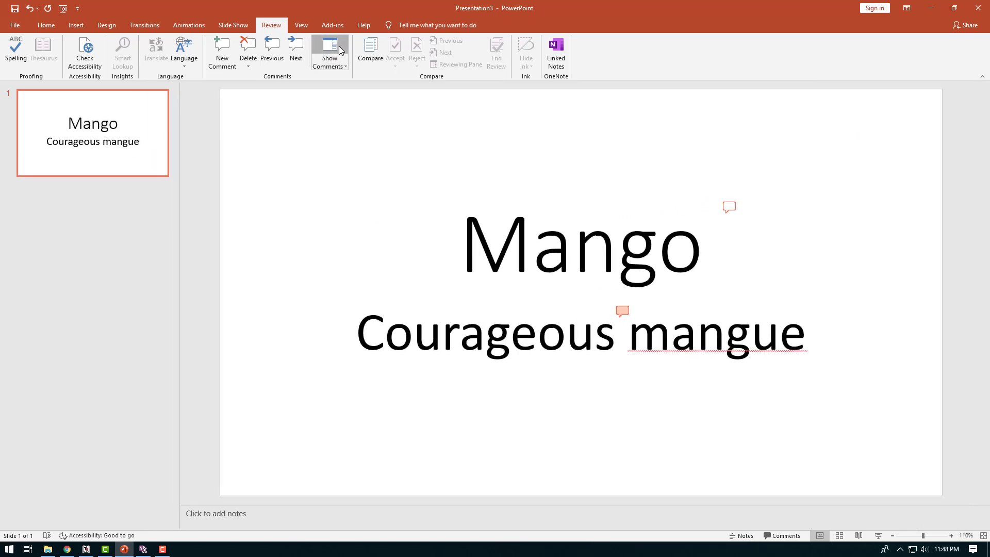
pyautogui.click(339, 46)
pyautogui.click(339, 46)
pyautogui.click(339, 46)
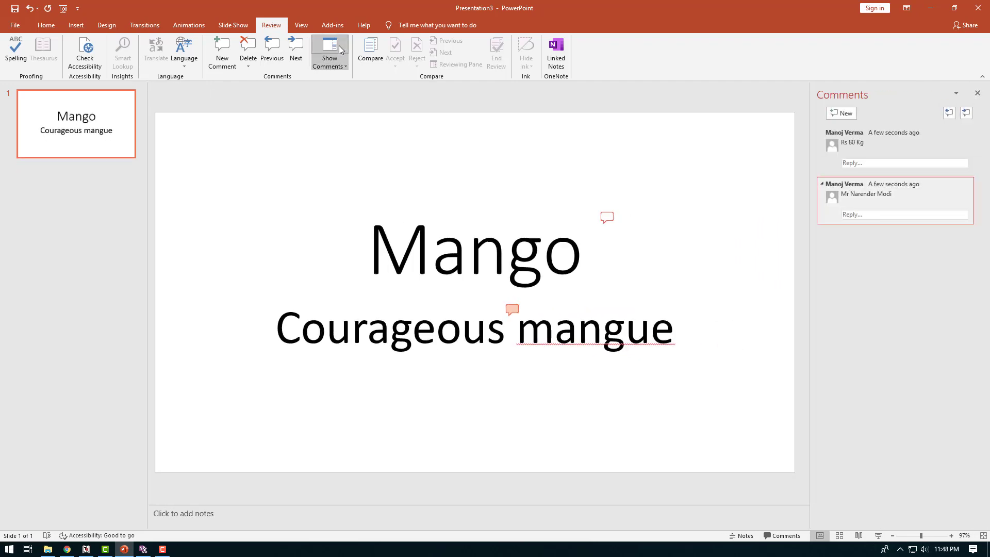
pyautogui.click(339, 45)
# Step: Toggle Show Markup in the Show Comments dropdown to hide the slide's comment markers
pyautogui.click(338, 60)
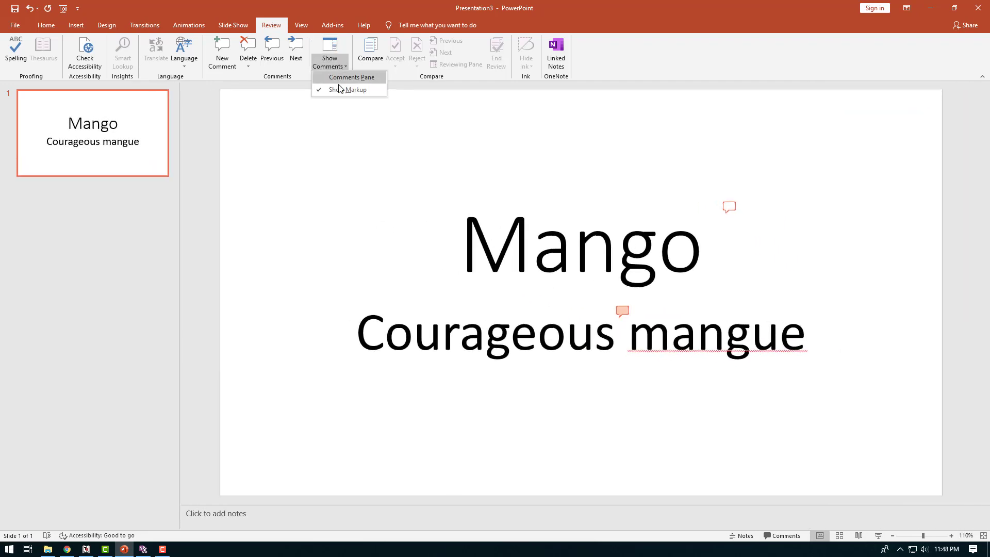
pyautogui.click(339, 92)
pyautogui.click(339, 65)
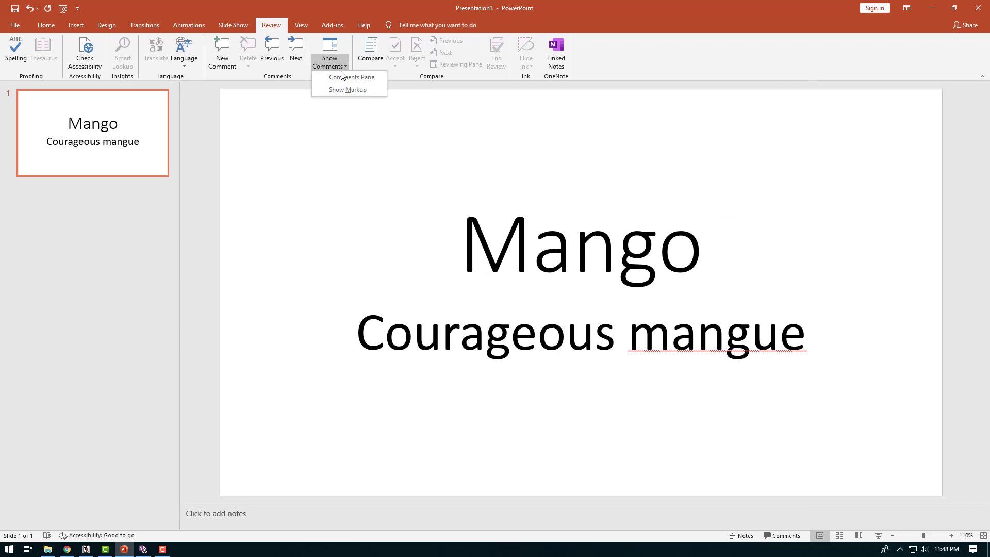
pyautogui.click(343, 89)
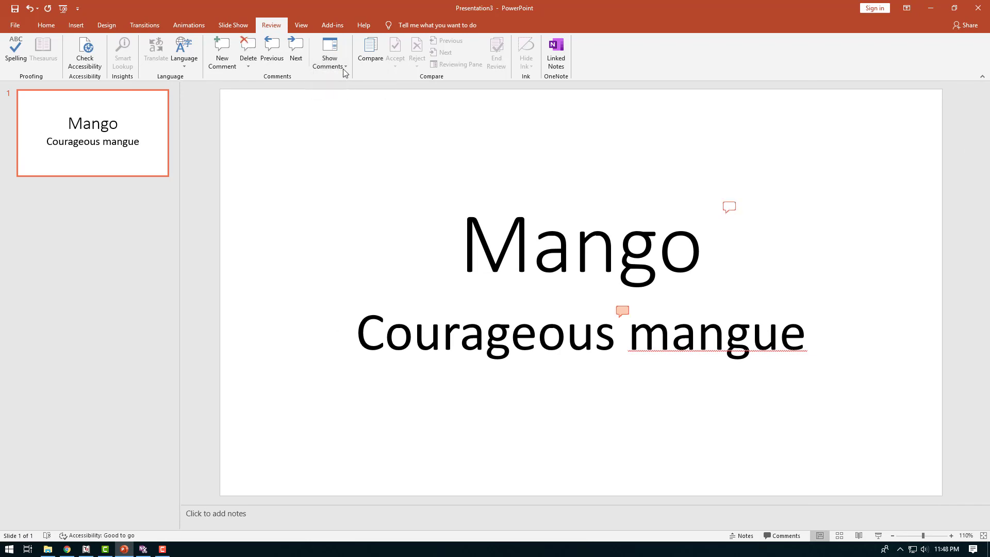
pyautogui.click(342, 66)
# Step: Hide the comment markers and step back and forth between the two comments
pyautogui.click(343, 91)
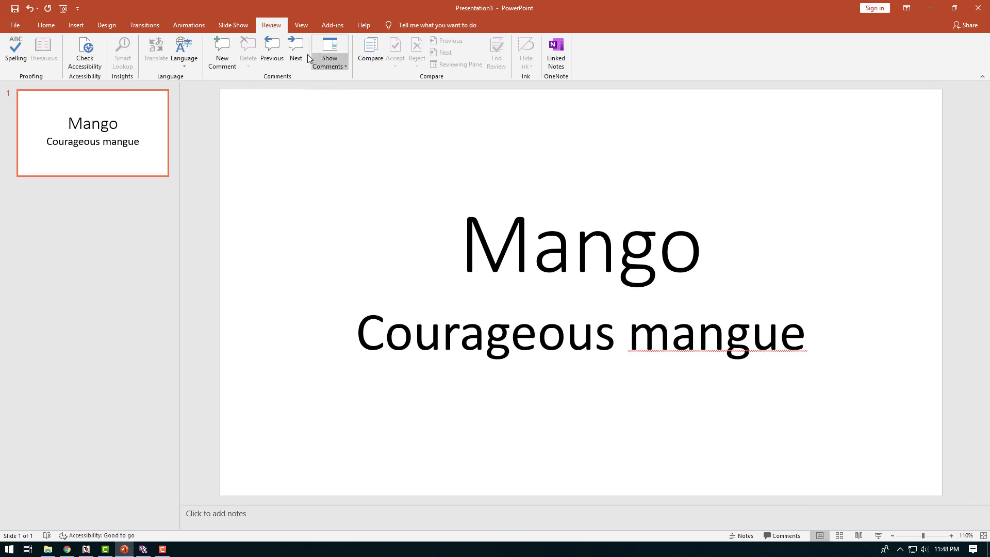
pyautogui.click(274, 52)
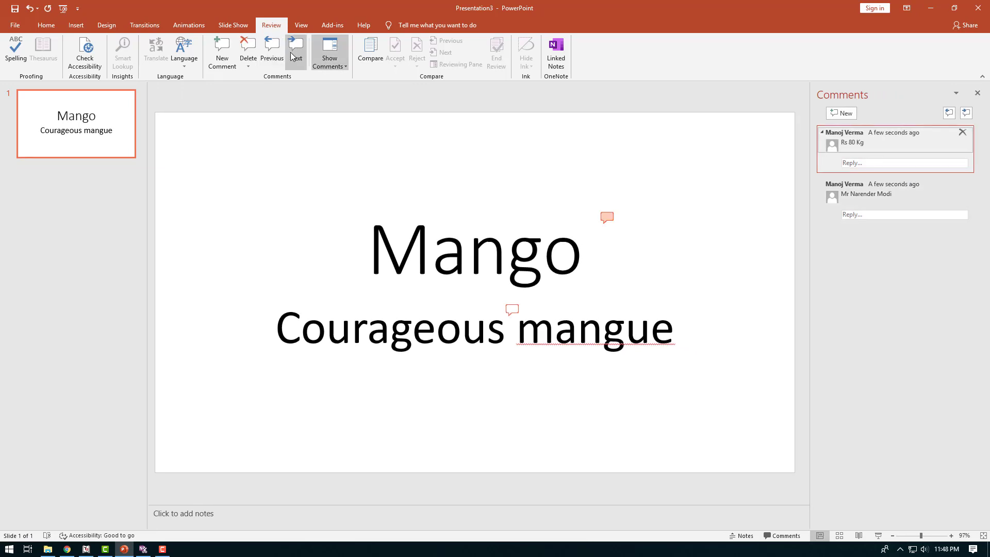
pyautogui.click(274, 52)
pyautogui.click(273, 54)
pyautogui.click(297, 57)
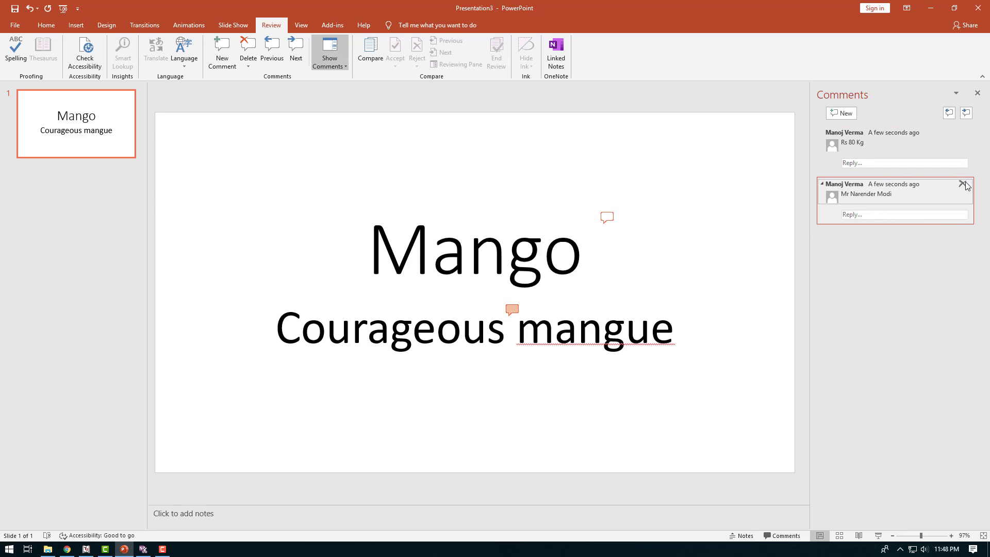
# Step: Delete the comment on Courageous and the Rs 80 Kg comment, then deselect the Mango title
pyautogui.click(248, 64)
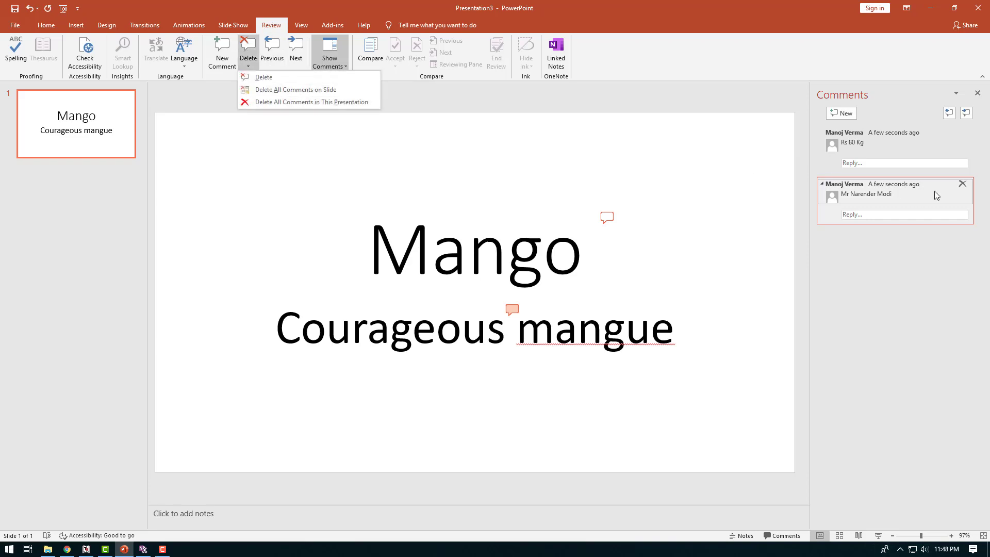
pyautogui.click(963, 184)
pyautogui.click(963, 184)
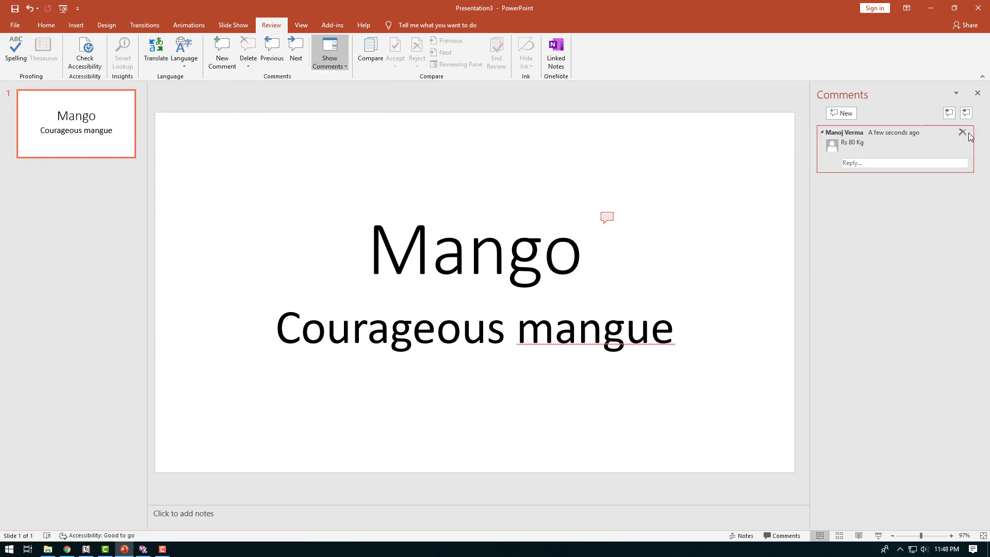
pyautogui.click(972, 135)
pyautogui.click(962, 132)
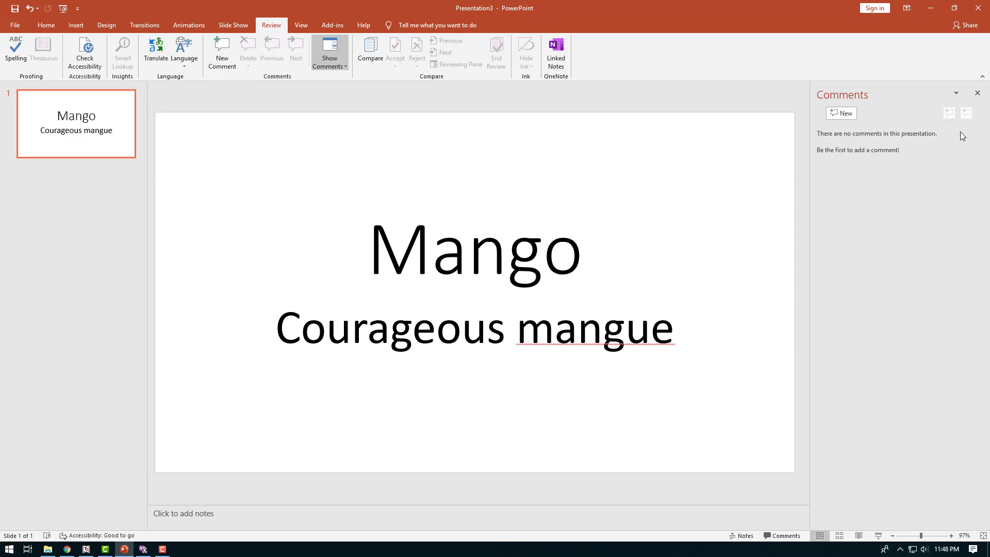
pyautogui.click(431, 174)
pyautogui.click(226, 358)
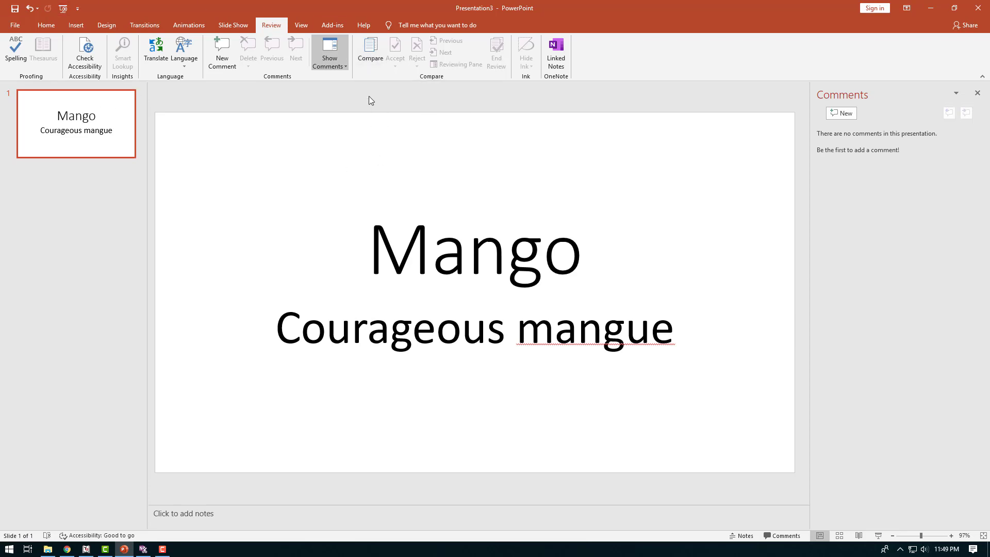
# Step: Merge the Self Adhyan Guruji Presentation file into this deck
pyautogui.click(370, 60)
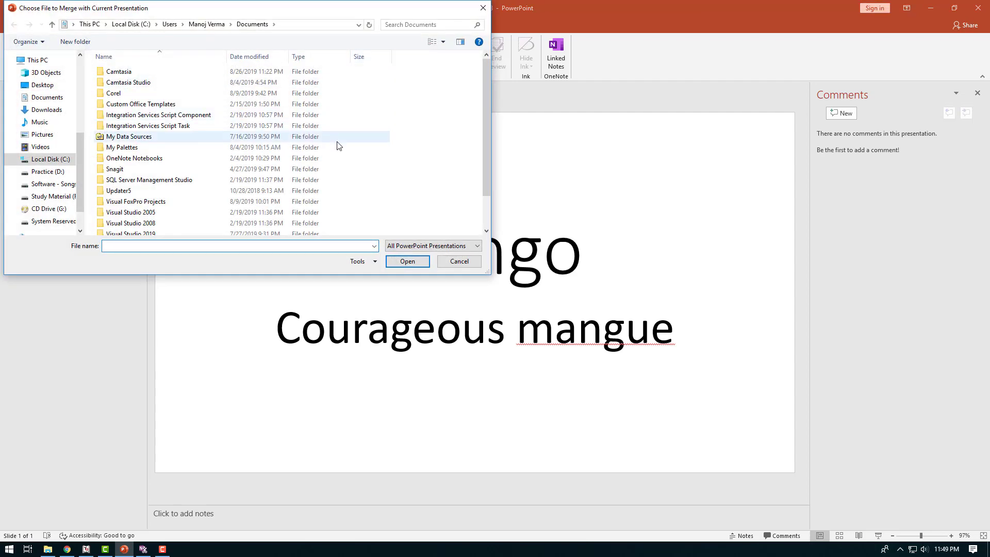
pyautogui.scroll(-2, 339, 146)
pyautogui.click(148, 231)
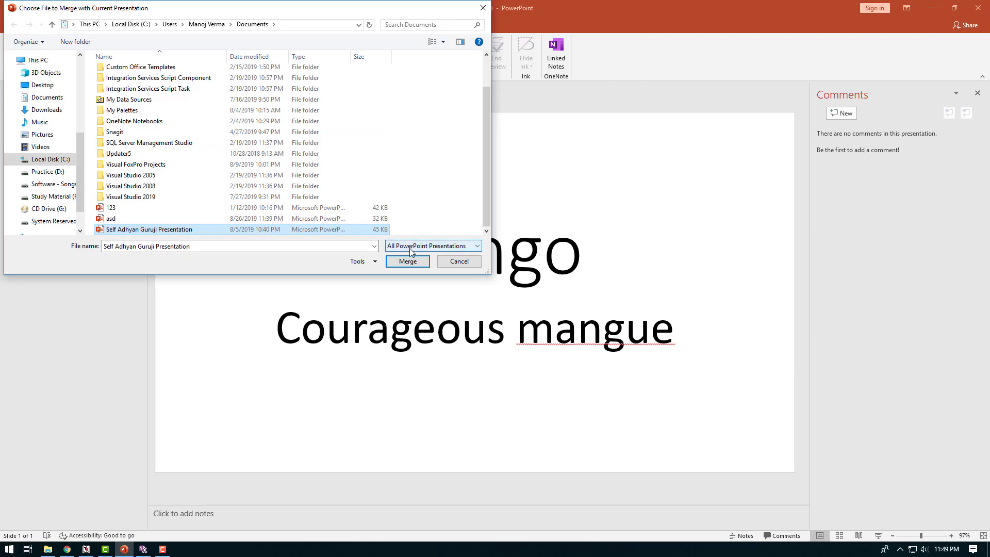
pyautogui.click(411, 262)
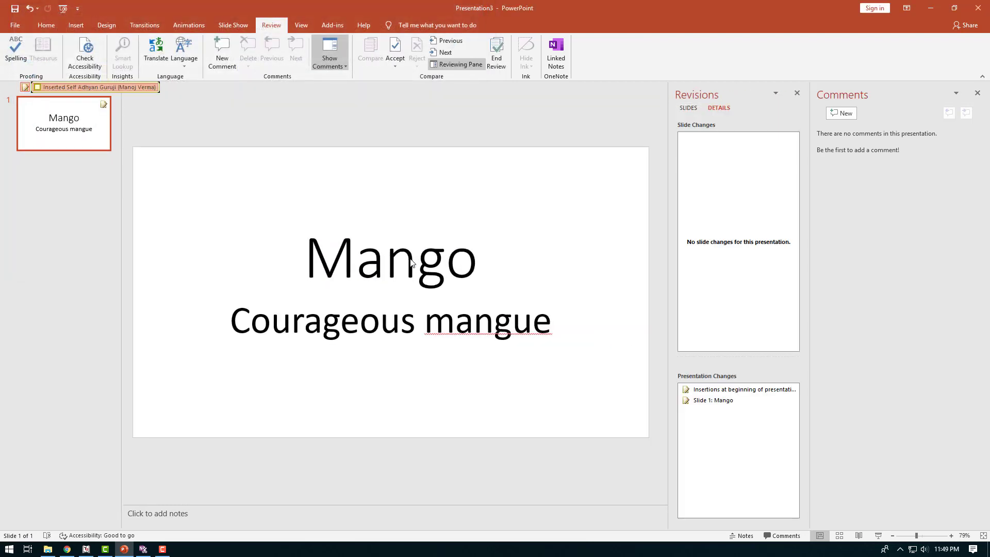
# Step: Accept the inserted Self Adhyan Guruji title slide and check it against the Mango slide
pyautogui.click(85, 86)
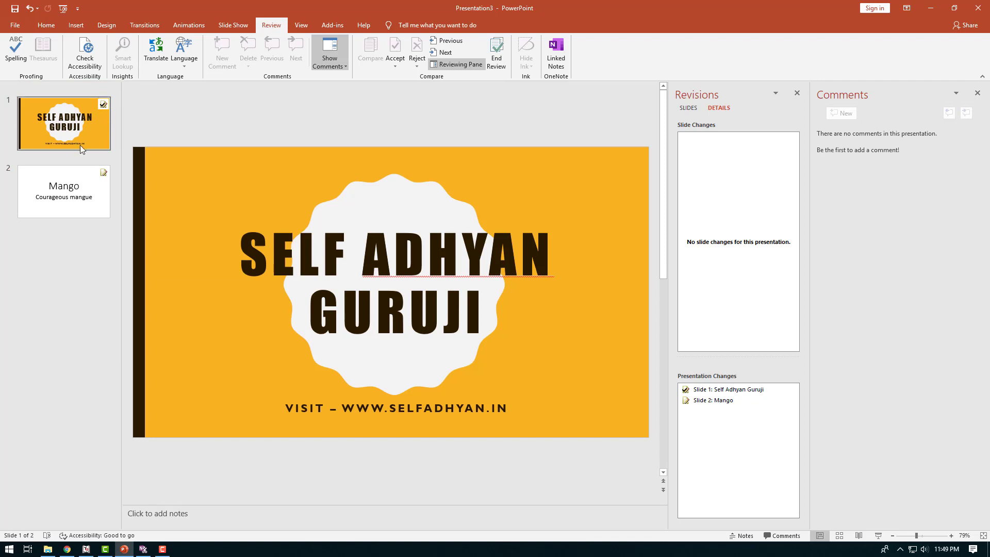
pyautogui.click(63, 193)
pyautogui.click(69, 138)
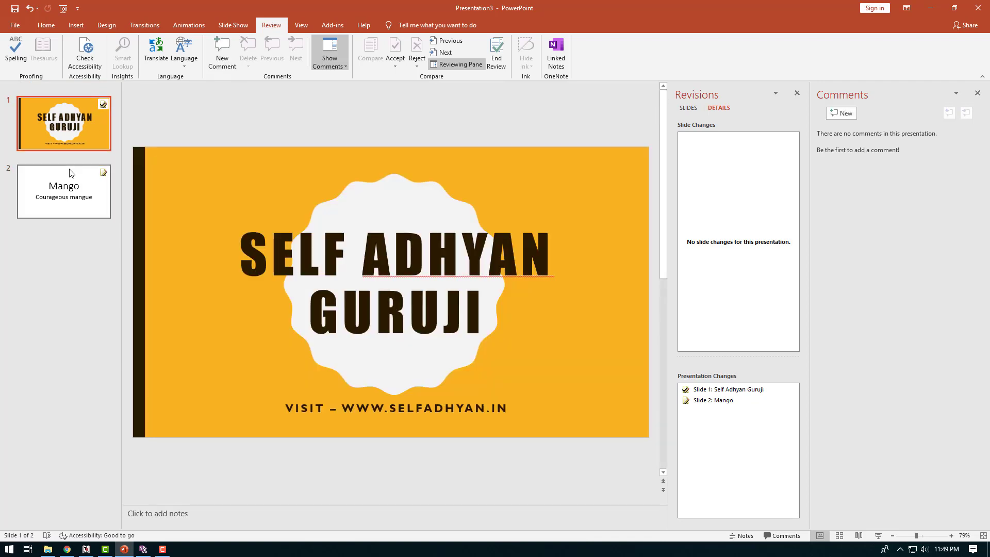
pyautogui.press('Down')
pyautogui.click(86, 146)
# Step: Close the side panes, accept the 'Deleted Mango' change, then undo it to keep Mango
pyautogui.click(796, 94)
pyautogui.click(977, 93)
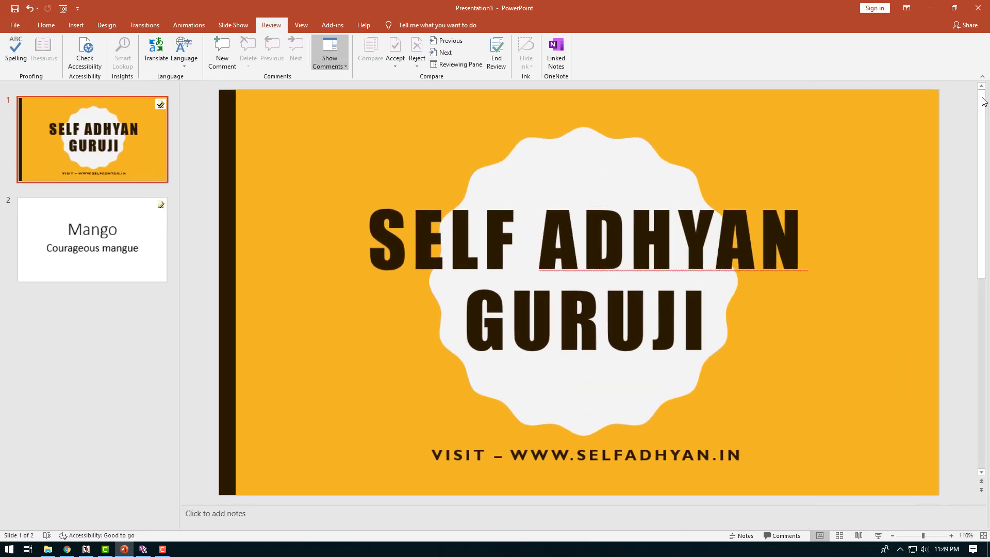
pyautogui.click(450, 42)
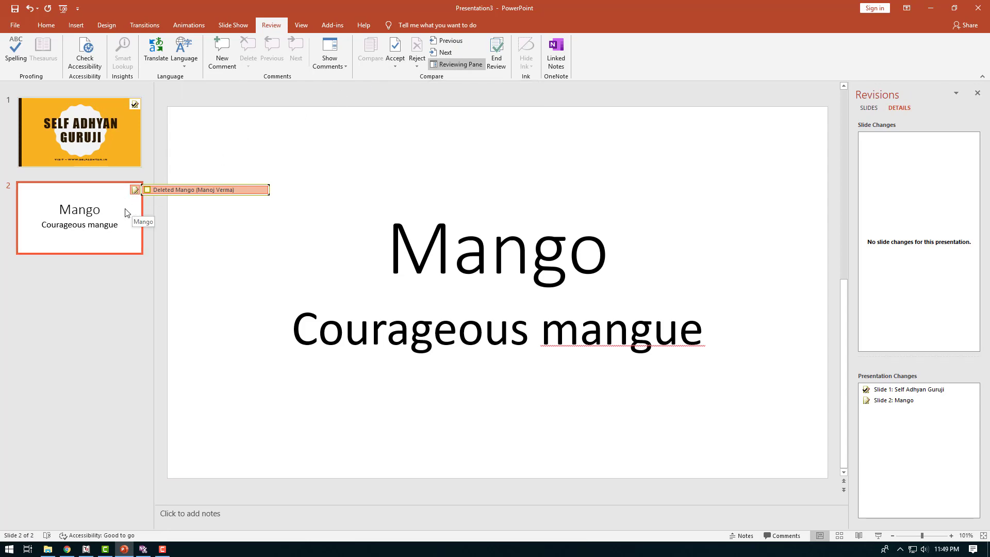
pyautogui.click(396, 49)
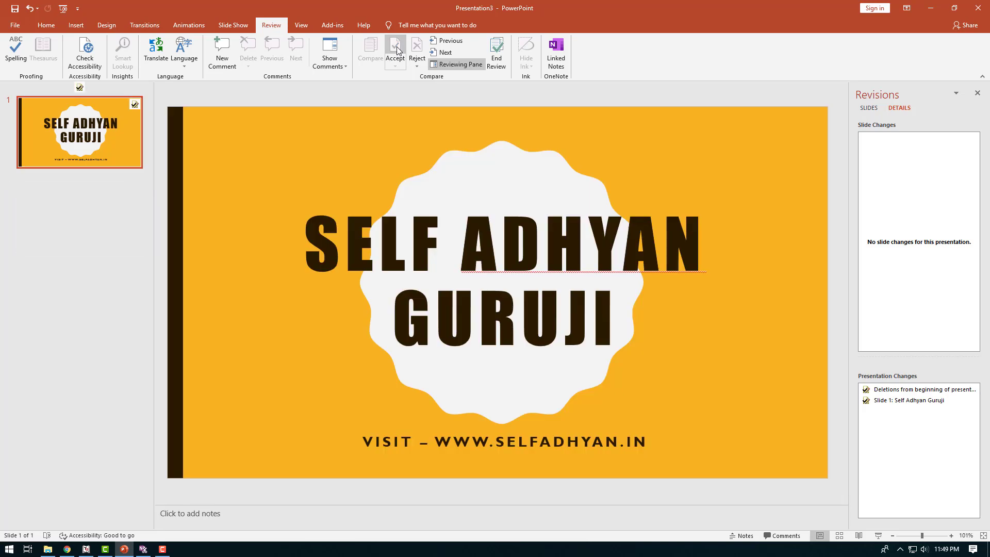
pyautogui.hotkey('ctrl', 'z')
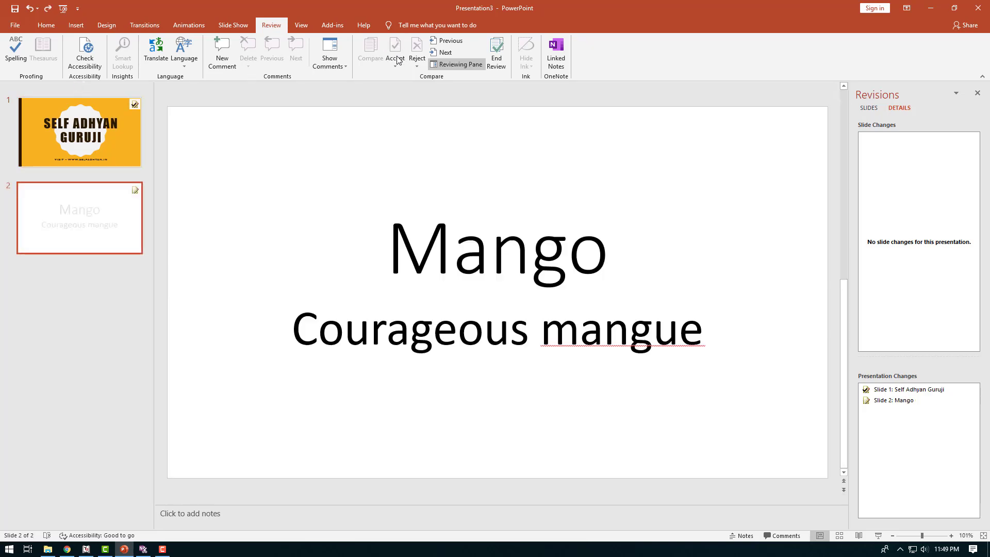
# Step: End the merge review with Yes, then confirm both the title slide and Mango slide remain
pyautogui.click(503, 55)
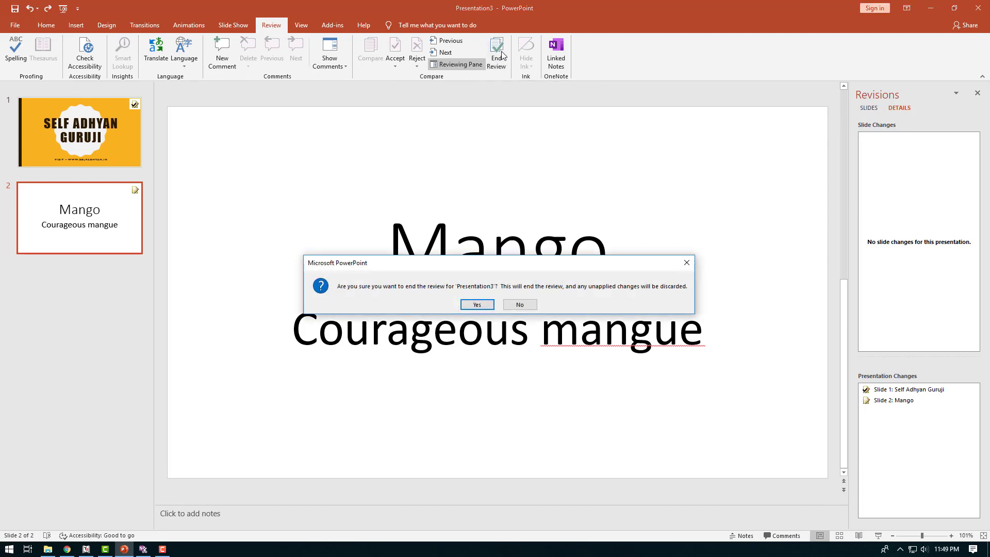
pyautogui.click(480, 305)
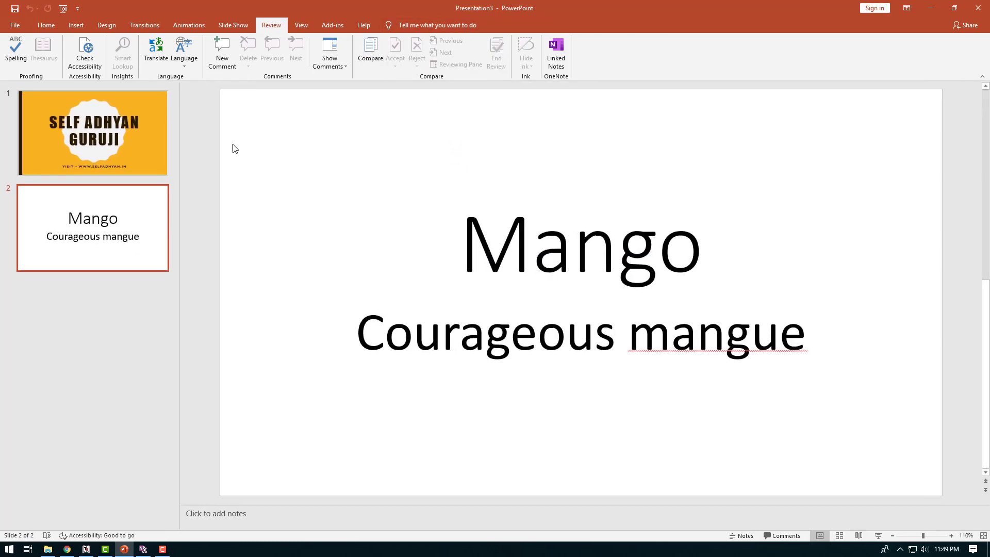
pyautogui.click(125, 136)
pyautogui.click(126, 214)
pyautogui.click(123, 156)
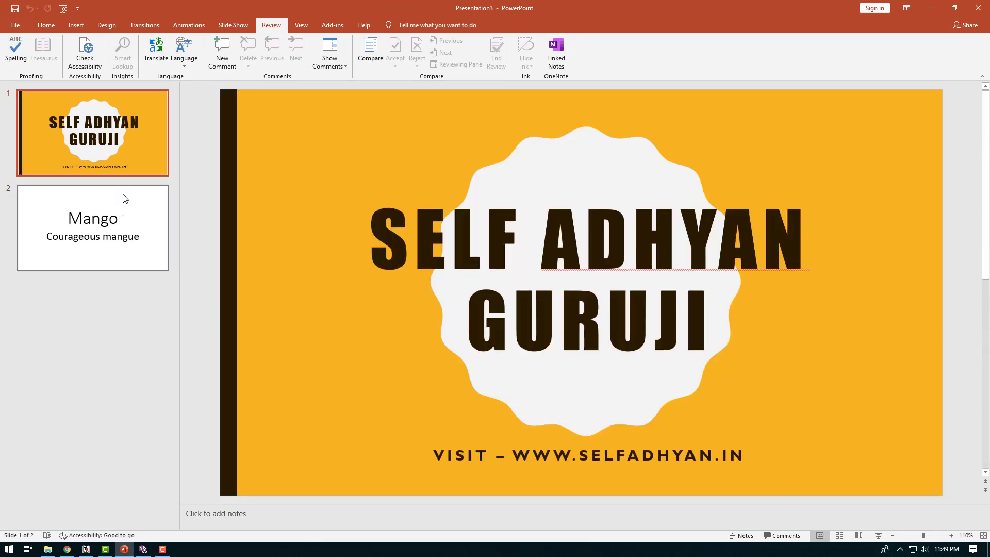
pyautogui.click(122, 195)
pyautogui.click(133, 146)
pyautogui.click(145, 199)
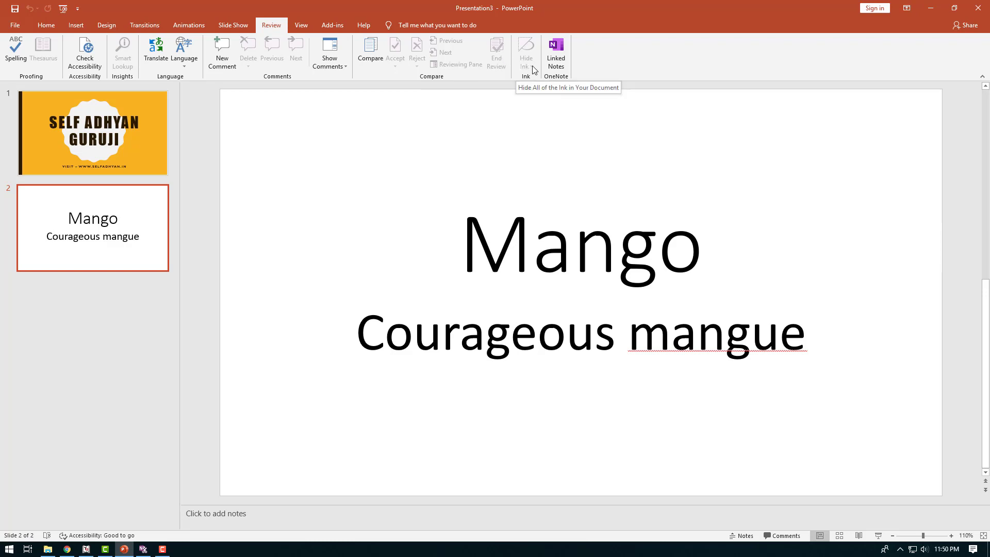
pyautogui.click(113, 153)
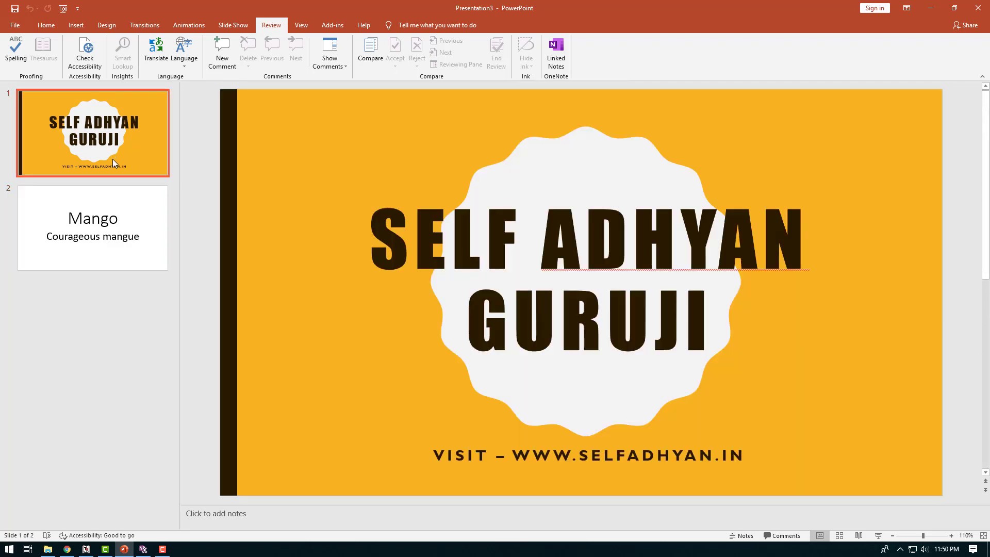
pyautogui.click(101, 195)
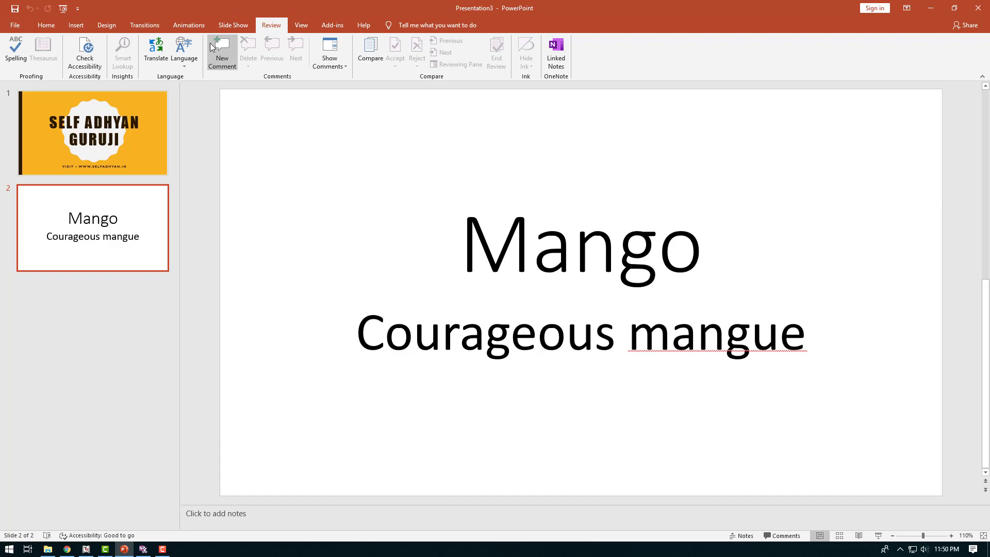
# Step: Start the slide show with Shift+F5 and circle Mango and Courageous mangue with the pen
pyautogui.hotkey('shift', 'F5')
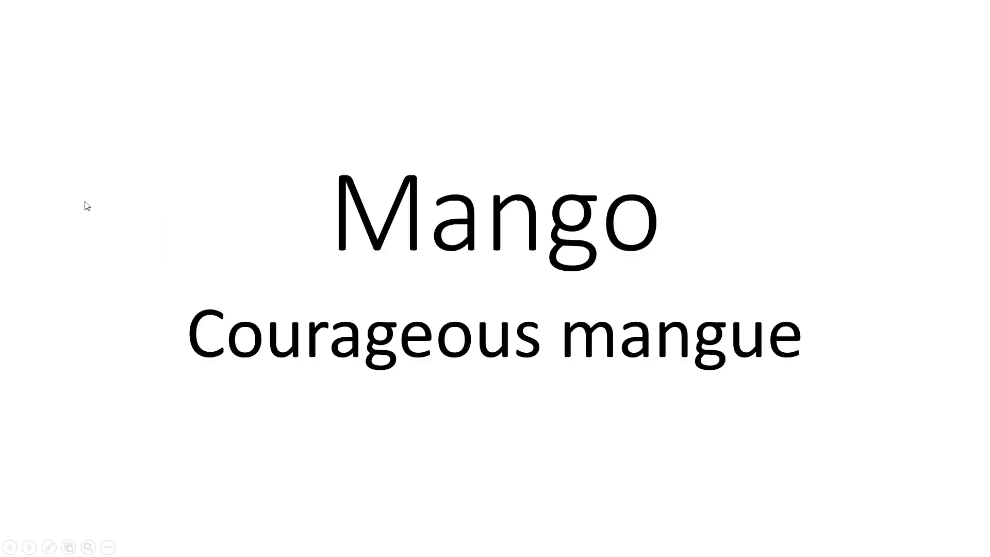
pyautogui.rightClick(277, 139)
pyautogui.moveTo(315, 248)
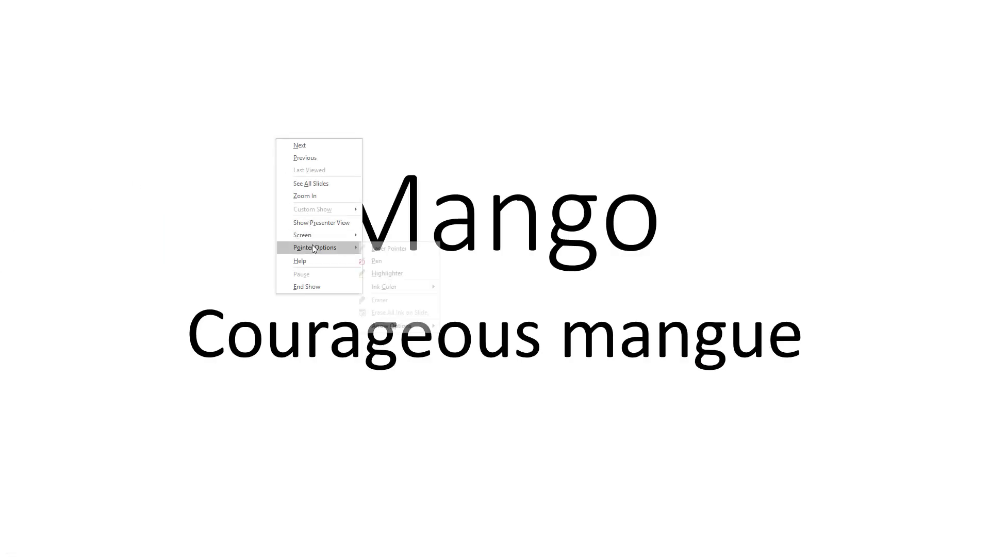
pyautogui.click(386, 262)
pyautogui.moveTo(315, 188)
pyautogui.mouseDown()
pyautogui.moveTo(439, 115)
pyautogui.moveTo(728, 204)
pyautogui.moveTo(636, 297)
pyautogui.moveTo(325, 279)
pyautogui.moveTo(305, 183)
pyautogui.moveTo(336, 175)
pyautogui.mouseUp()
pyautogui.moveTo(258, 302)
pyautogui.mouseDown()
pyautogui.moveTo(170, 288)
pyautogui.moveTo(331, 455)
pyautogui.moveTo(634, 332)
pyautogui.moveTo(279, 279)
pyautogui.moveTo(188, 292)
pyautogui.mouseUp()
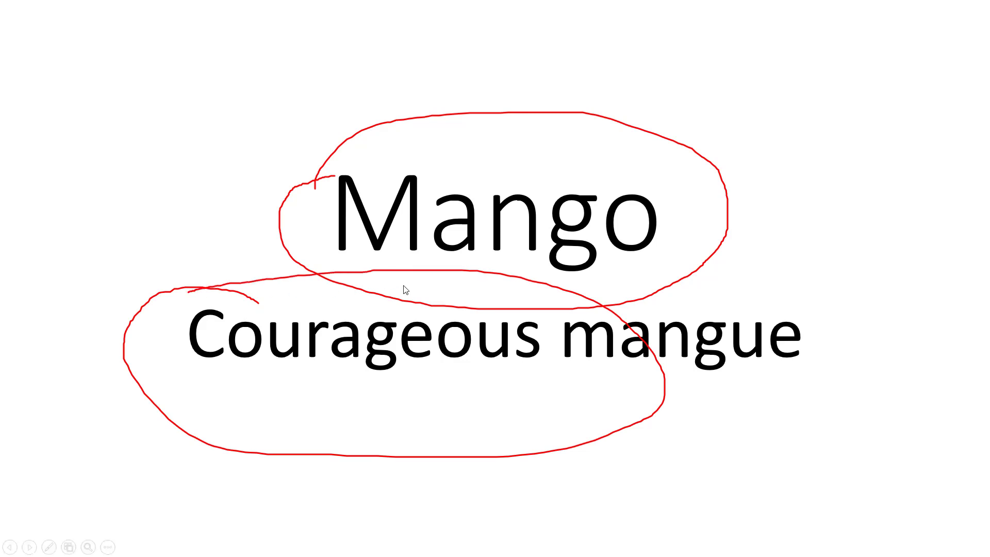
# Step: End the slide show and keep the ink annotations
pyautogui.click(259, 241)
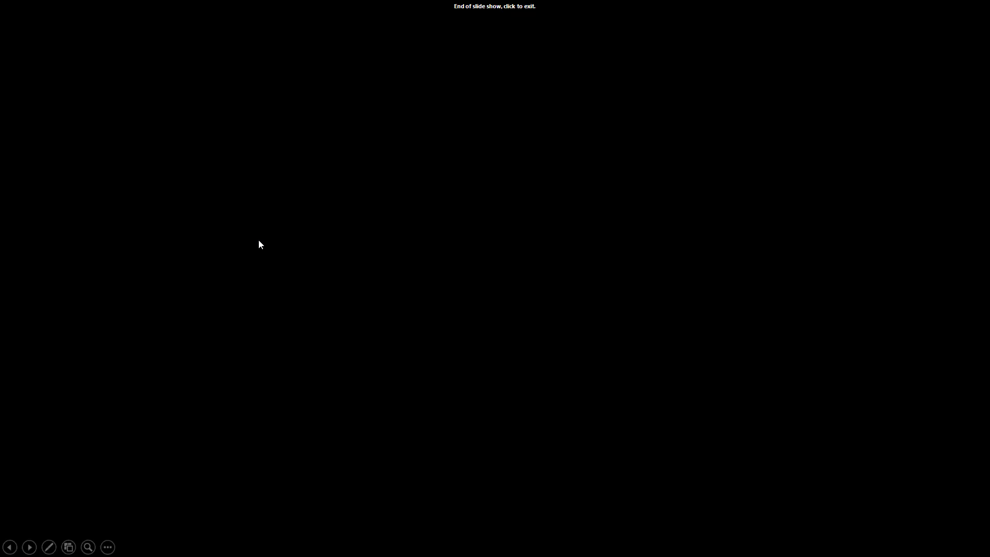
pyautogui.click(315, 257)
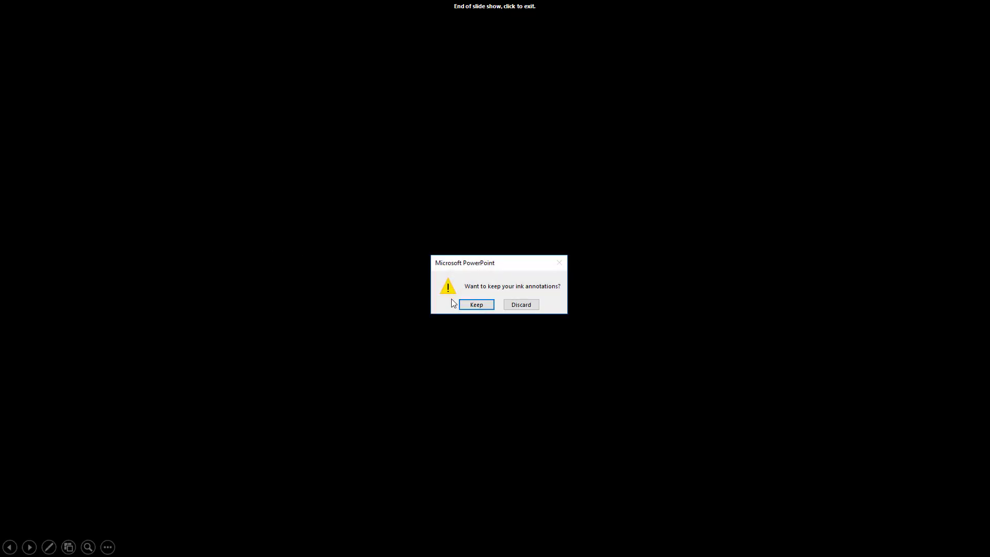
pyautogui.click(480, 305)
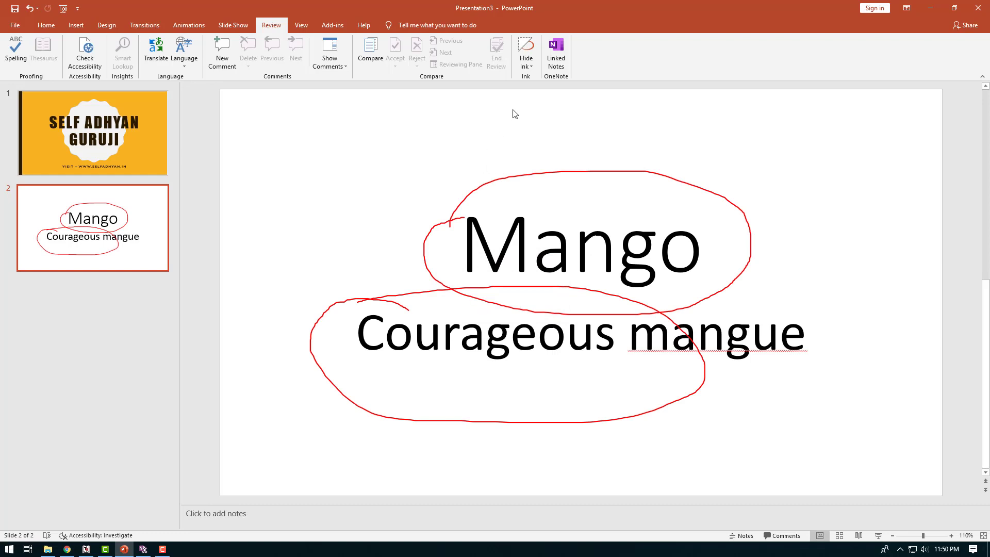
# Step: Toggle ink visibility, then choose Delete All Ink on Slide from the Hide Ink menu
pyautogui.click(531, 44)
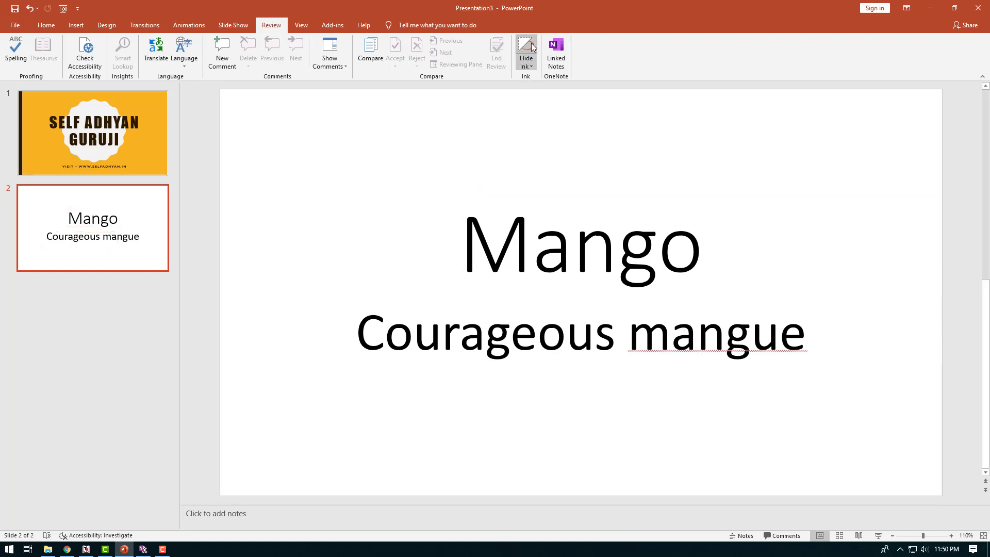
pyautogui.click(531, 44)
pyautogui.click(533, 61)
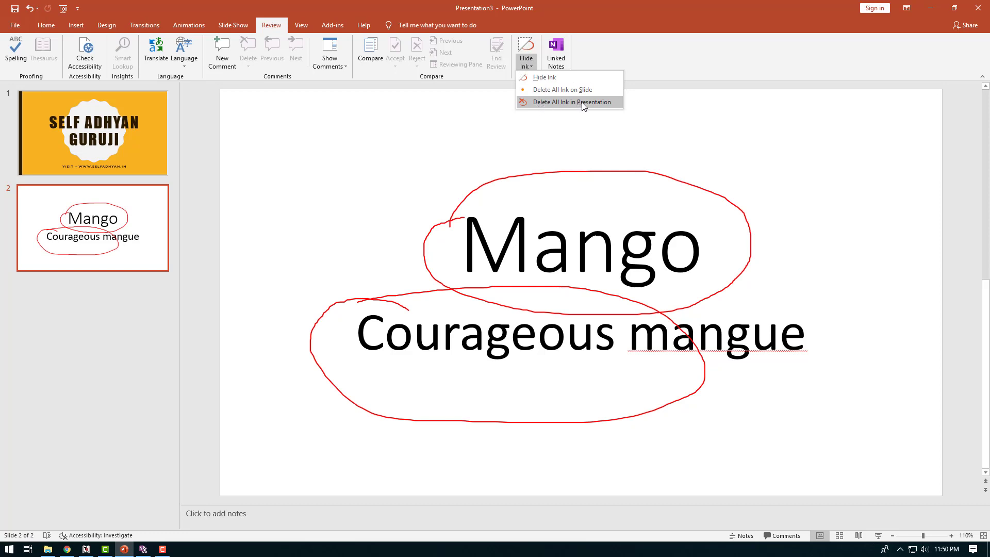
pyautogui.click(568, 78)
pyautogui.click(532, 66)
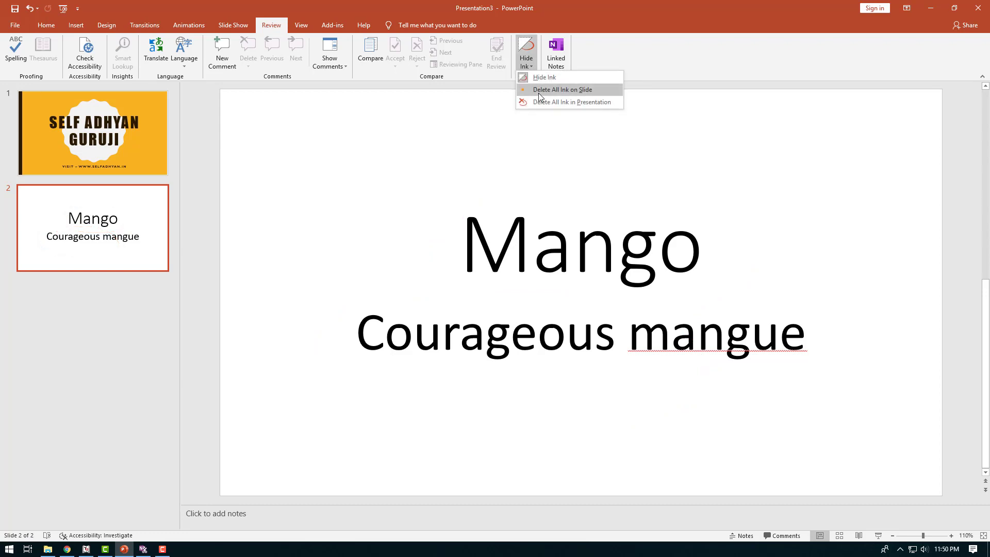
pyautogui.click(538, 91)
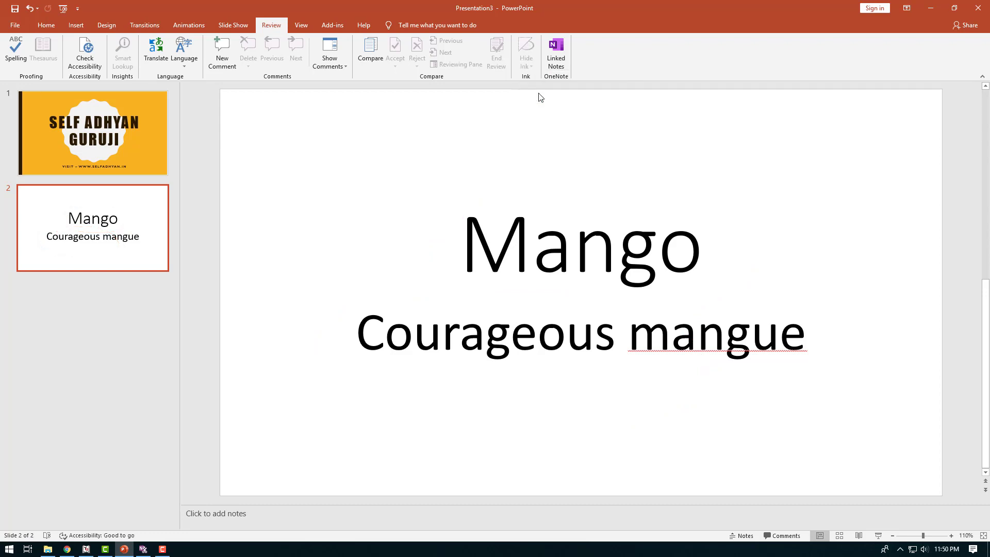
# Step: Dismiss the Linked Notes warning and save the presentation to This PC as 'Self Adhyan Guruji'
pyautogui.click(556, 45)
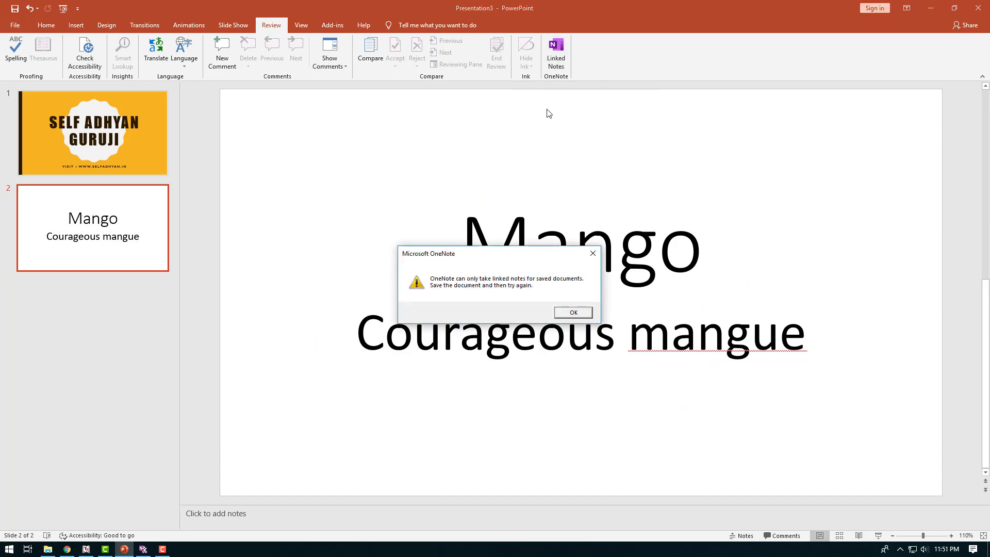
pyautogui.click(571, 314)
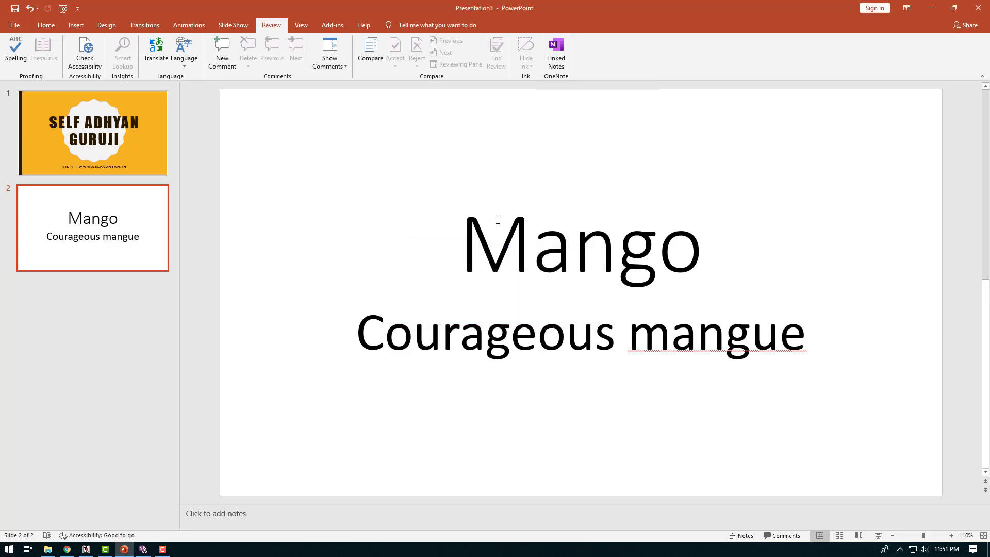
pyautogui.hotkey('ctrl', 's')
pyautogui.click(144, 98)
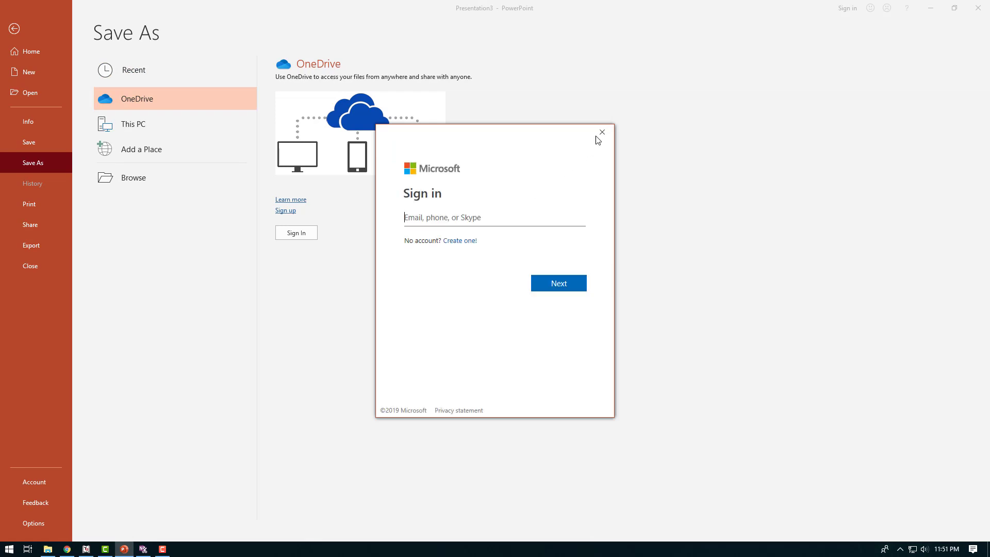
pyautogui.click(602, 132)
pyautogui.doubleClick(153, 126)
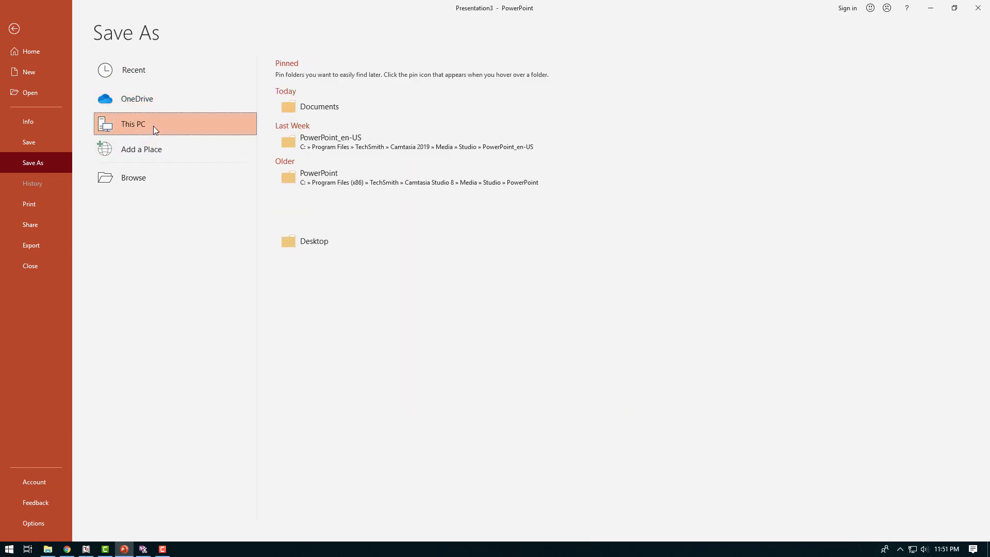
pyautogui.click(398, 261)
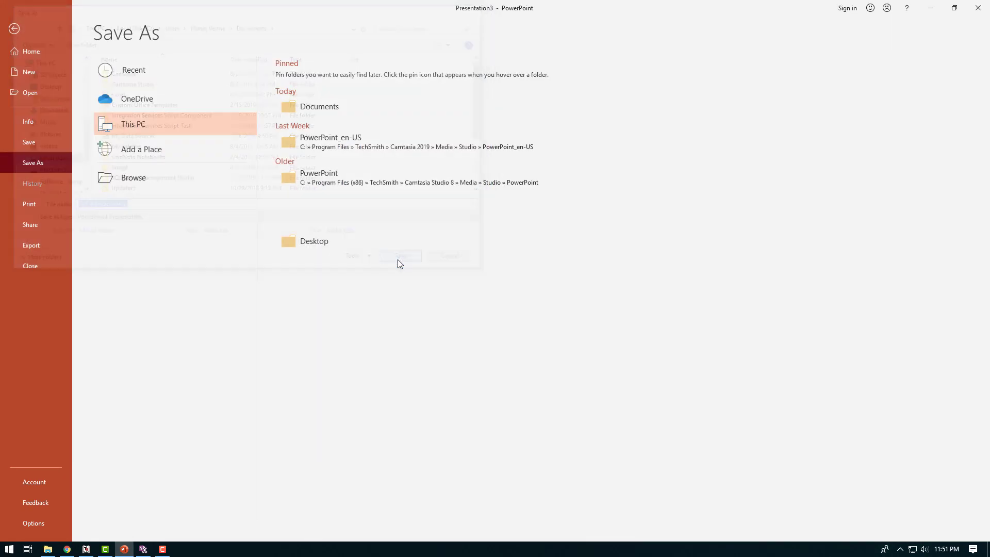
# Step: Retry Linked Notes and dismiss the cannot-find ONENOTE.EXE error
pyautogui.click(554, 53)
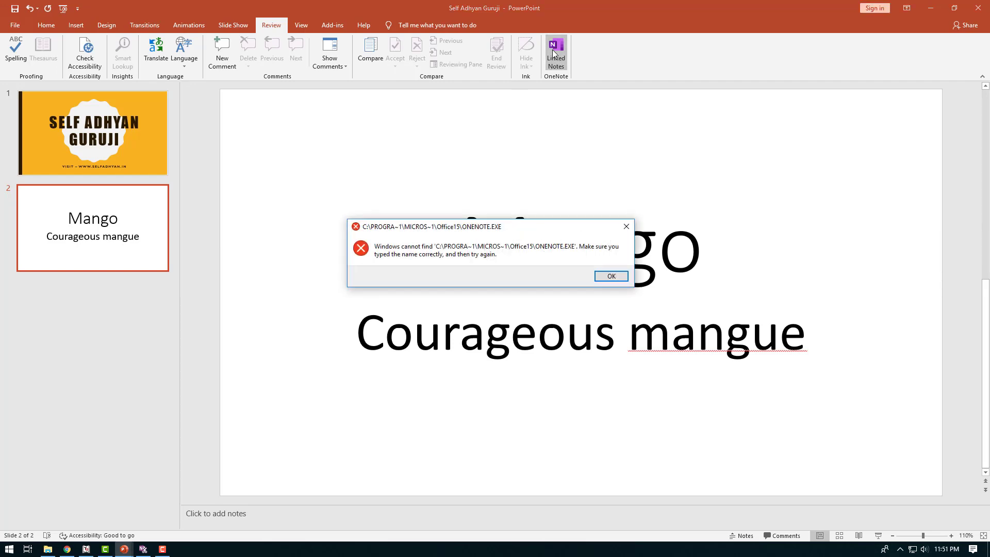
pyautogui.moveTo(540, 178); pyautogui.dragTo(533, 121)
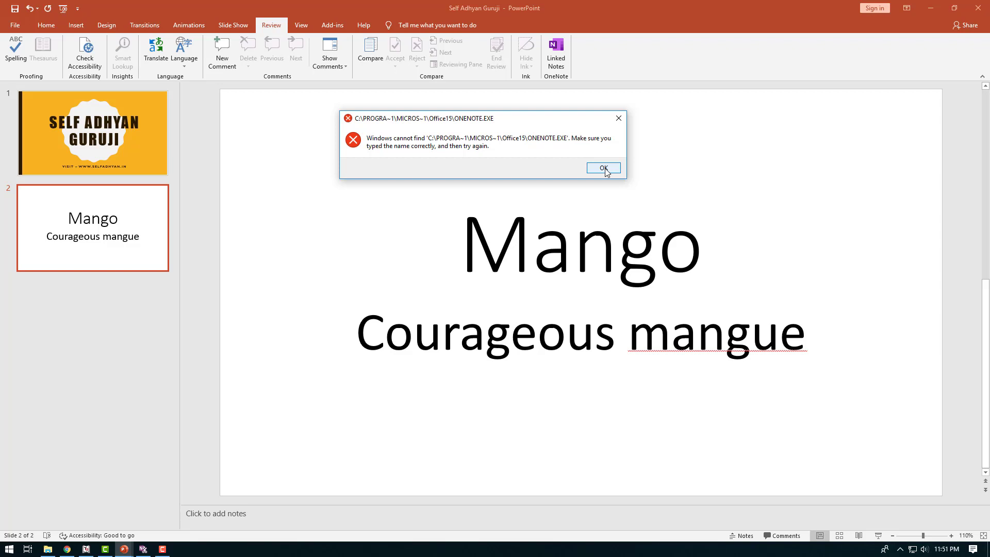
pyautogui.click(606, 170)
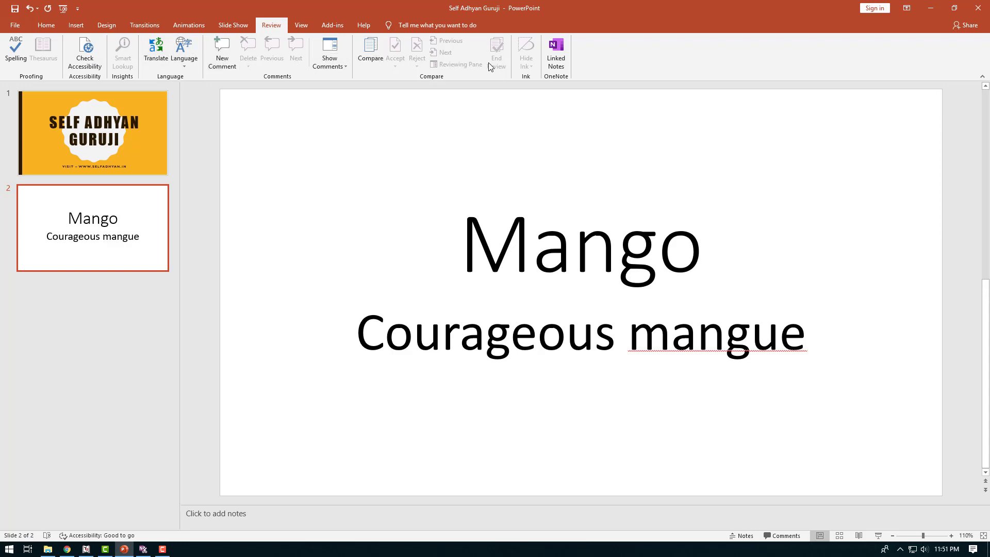
# Step: Switch the ribbon to the View tab for the Self Adhyan Guruji presentation
pyautogui.click(296, 23)
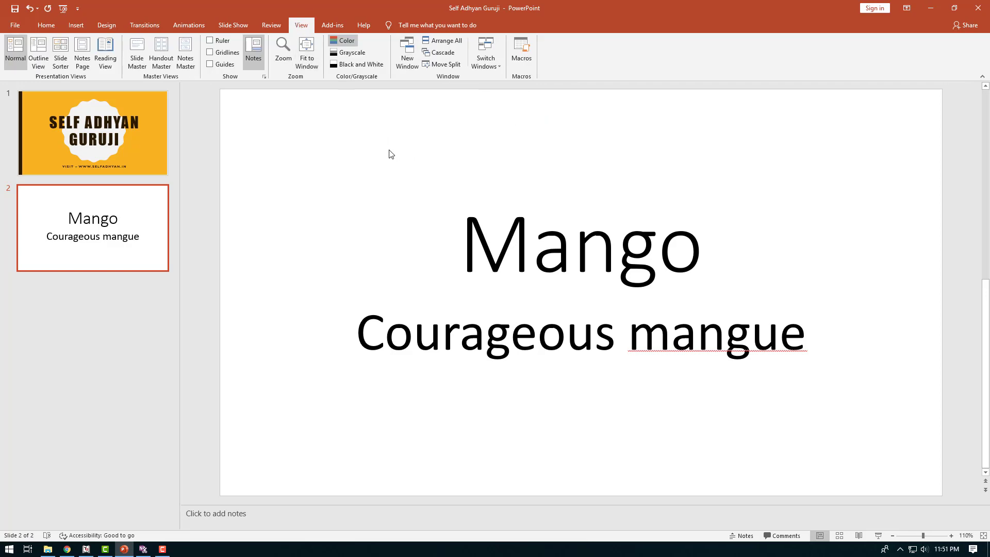